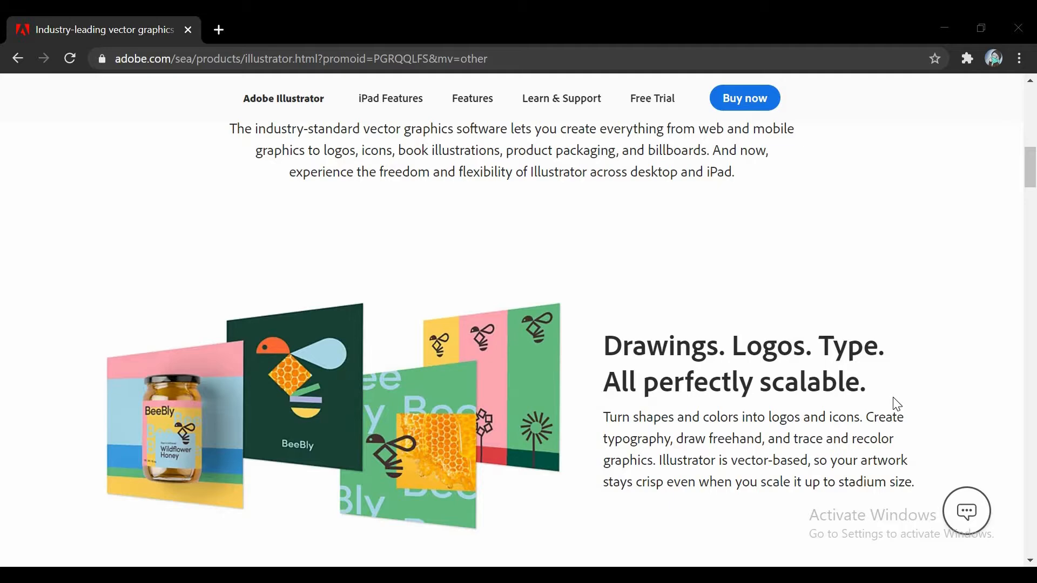
Look over the Adobe Illustrator product page and clear the Notepad window off the desktop
{"action": "scroll", "coordinate": [896, 404], "scroll_direction": "down", "scroll_amount": 5}
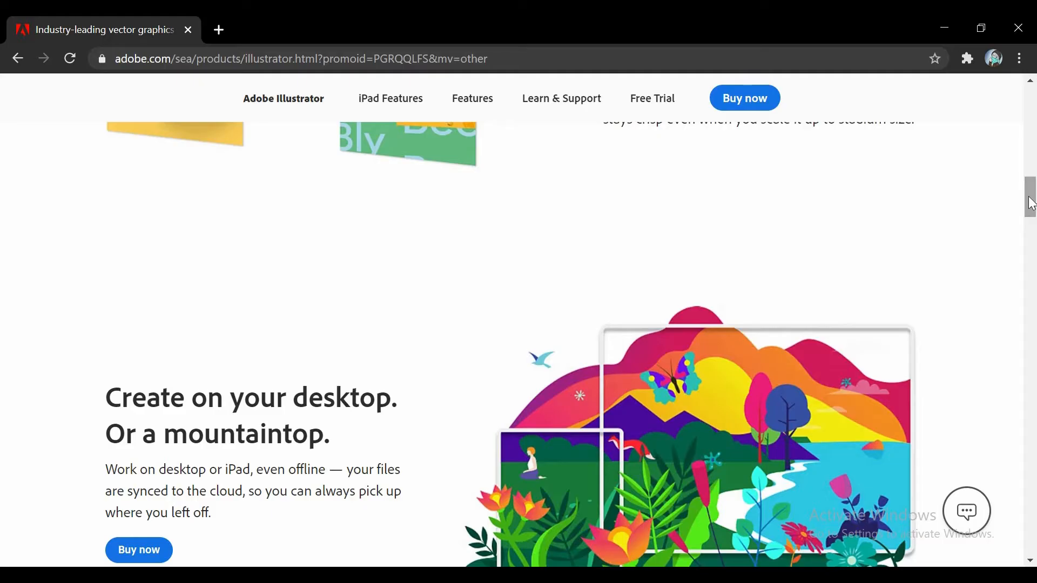
{"action": "mouse_move", "coordinate": [1029, 197]}
{"action": "left_mouse_down"}
{"action": "mouse_move", "coordinate": [1031, 216]}
{"action": "mouse_move", "coordinate": [1033, 102]}
{"action": "mouse_move", "coordinate": [1034, 190]}
{"action": "left_mouse_up"}
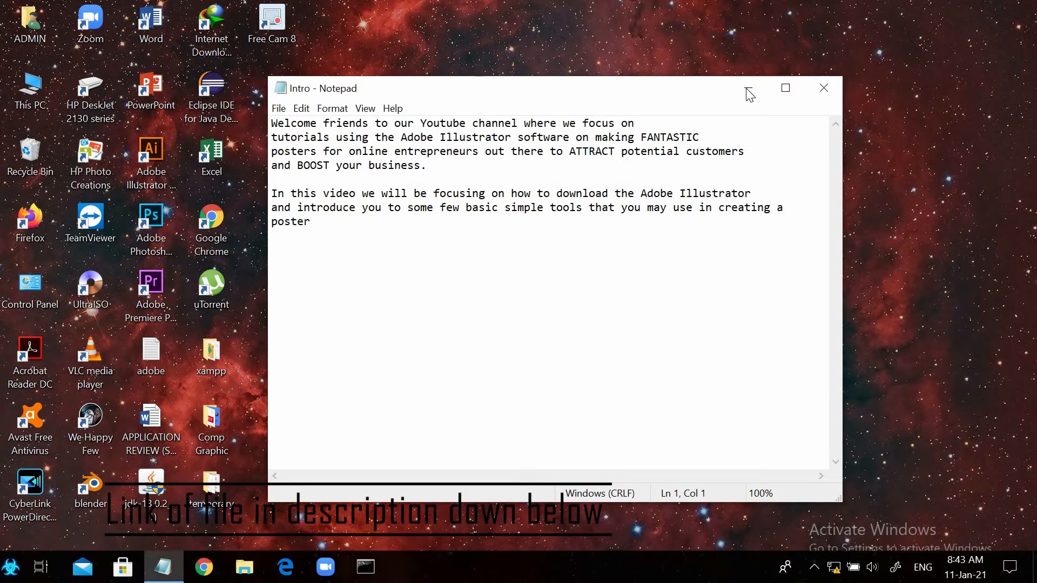
{"action": "left_click", "coordinate": [748, 90]}
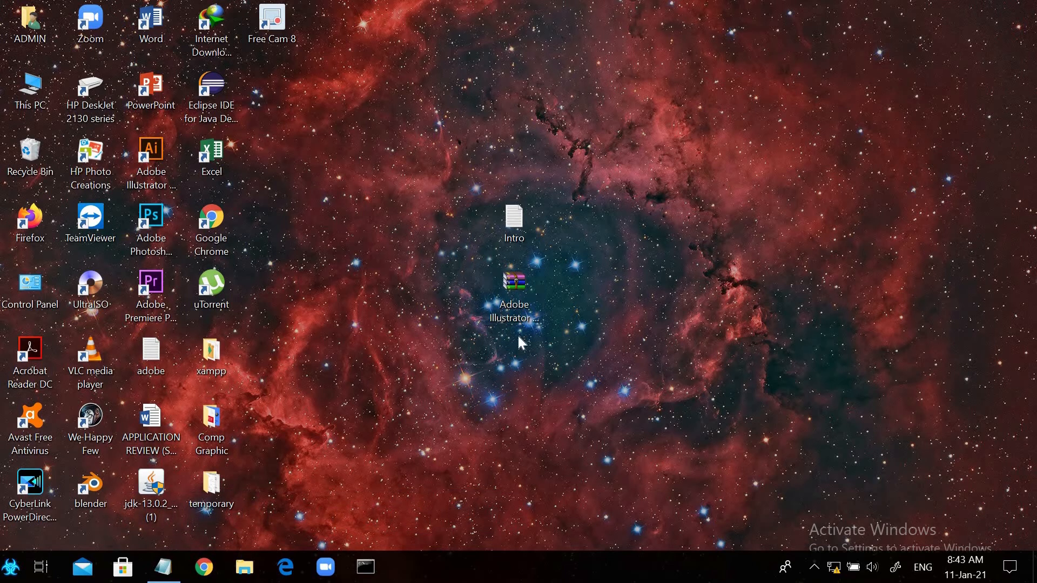
Extract the Adobe Illustrator CC 2019 archive to the desktop and open the Adobe Illustrator CC 2019 folder inside the extracted one
{"action": "right_click", "coordinate": [504, 289]}
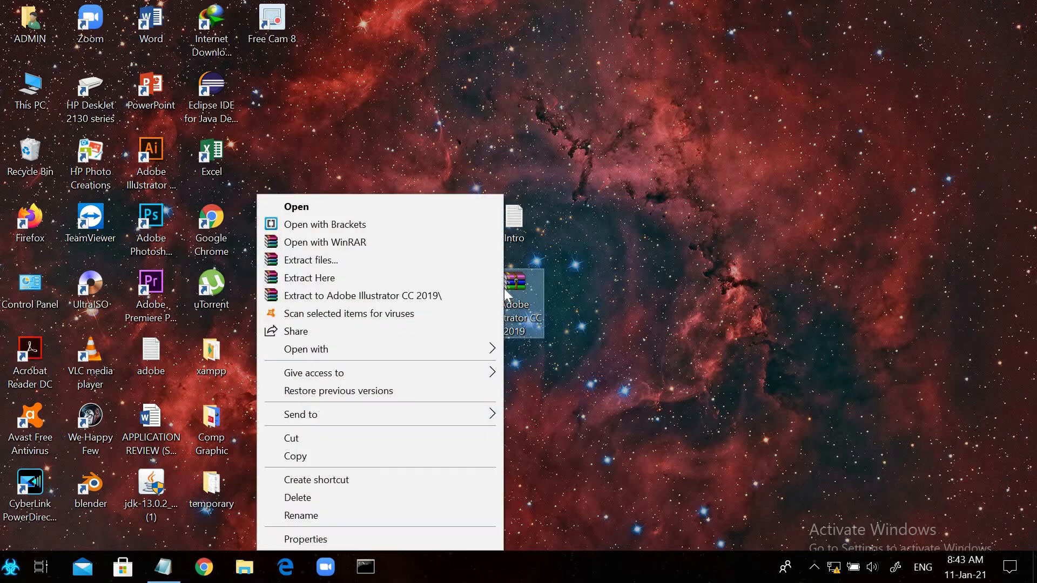
{"action": "left_click", "coordinate": [359, 260]}
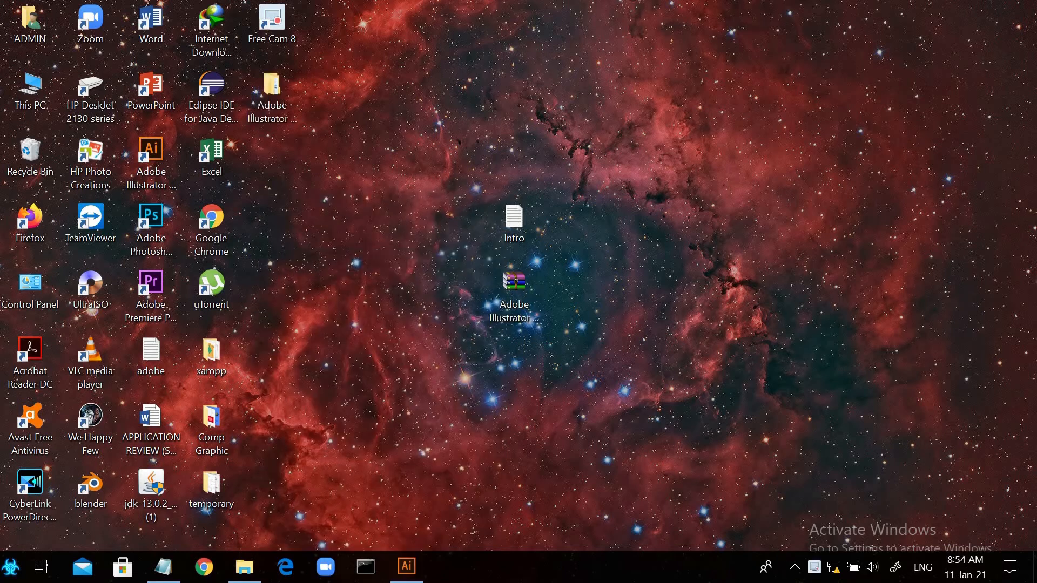
{"action": "double_click", "coordinate": [288, 96]}
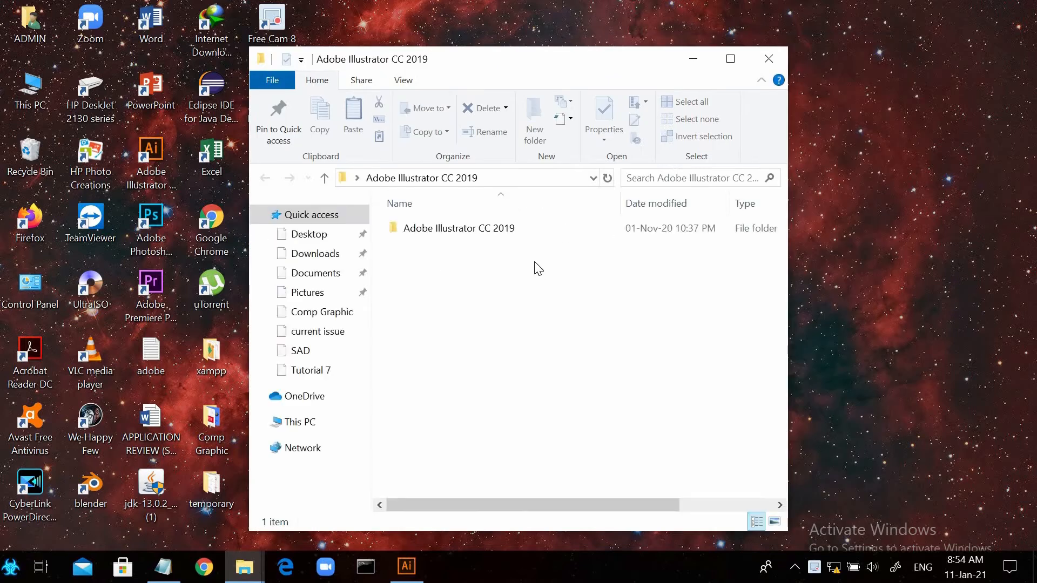
{"action": "double_click", "coordinate": [535, 232]}
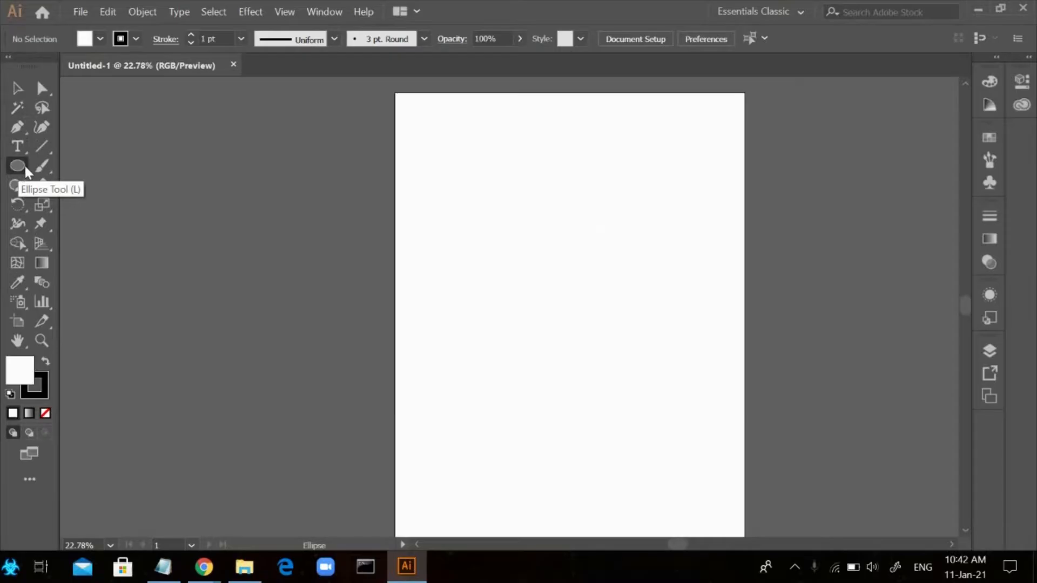
Draw a circle with the Ellipse tool in the upper middle of the artboard
{"action": "left_click", "coordinate": [21, 167]}
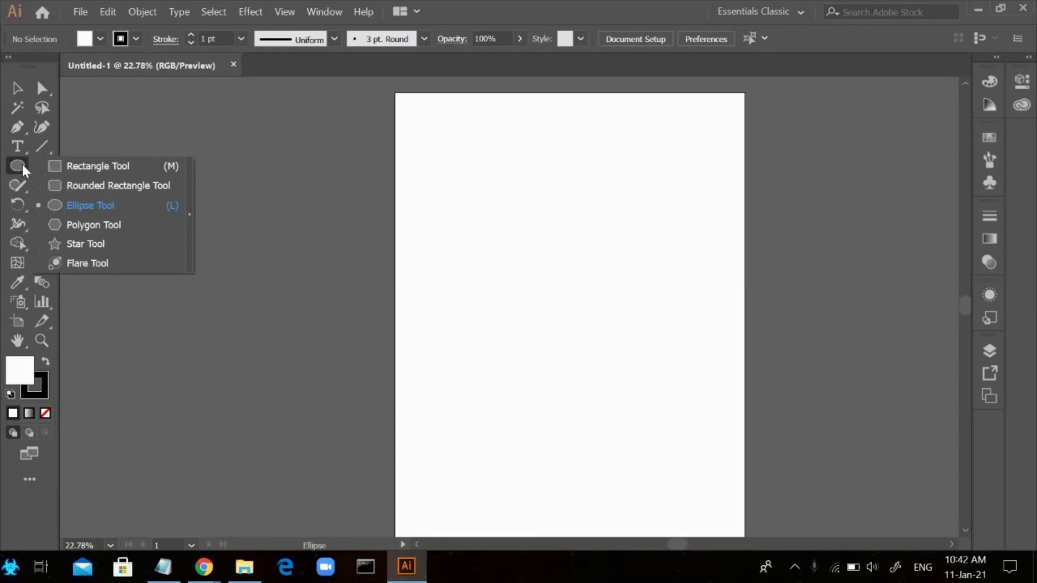
{"action": "left_click", "coordinate": [68, 206]}
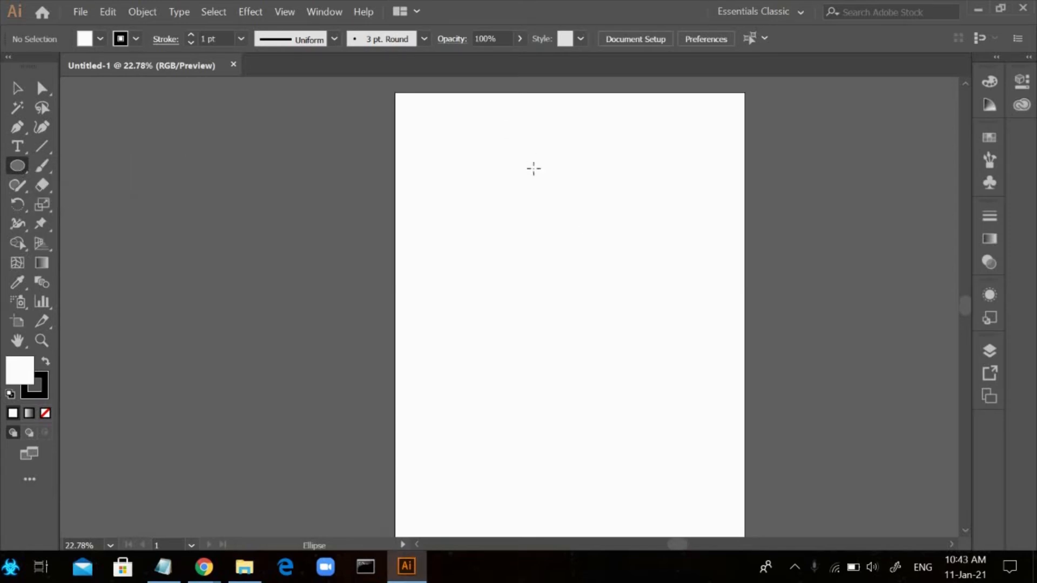
{"action": "mouse_move", "coordinate": [531, 169]}
{"action": "left_mouse_down"}
{"action": "mouse_move", "coordinate": [584, 239]}
{"action": "mouse_move", "coordinate": [626, 257]}
{"action": "mouse_move", "coordinate": [616, 255]}
{"action": "left_mouse_up"}
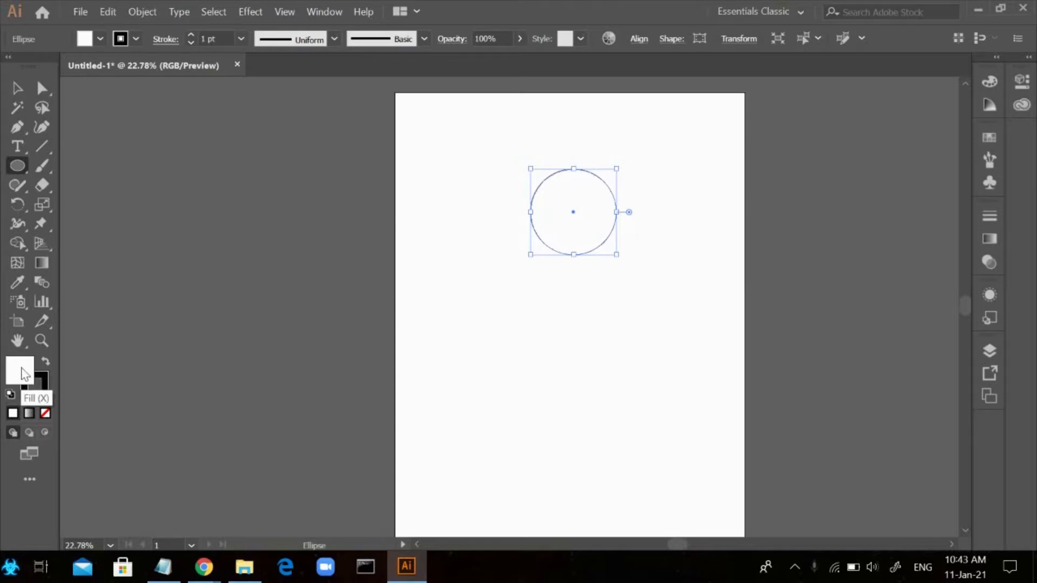
Fill the circle with light cream FFEDBB and set its stroke to none
{"action": "double_click", "coordinate": [23, 374]}
{"action": "left_click_drag", "start_coordinate": [801, 298], "coordinate": [801, 366]}
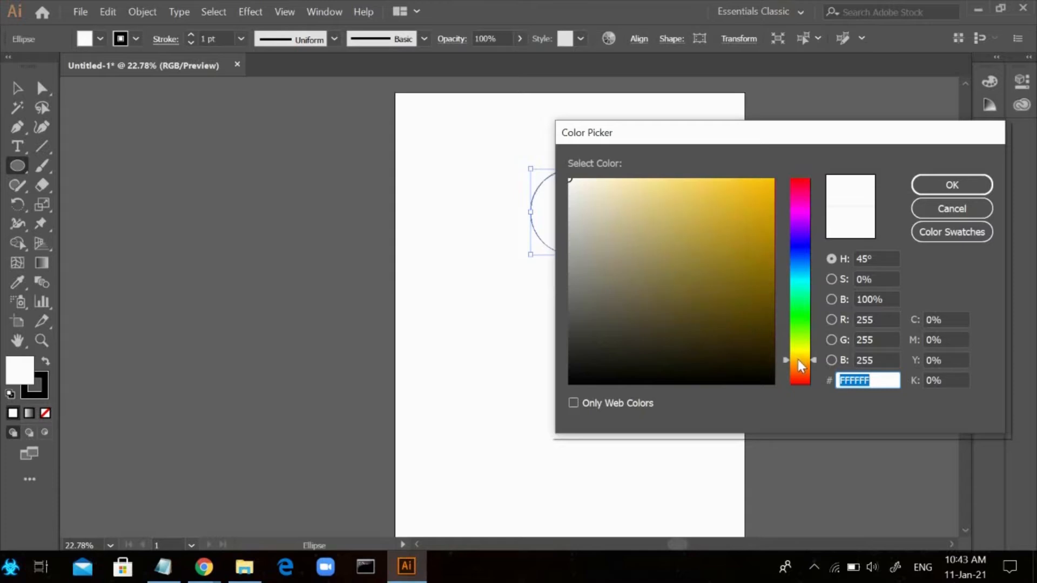
{"action": "left_click_drag", "start_coordinate": [592, 197], "coordinate": [624, 178]}
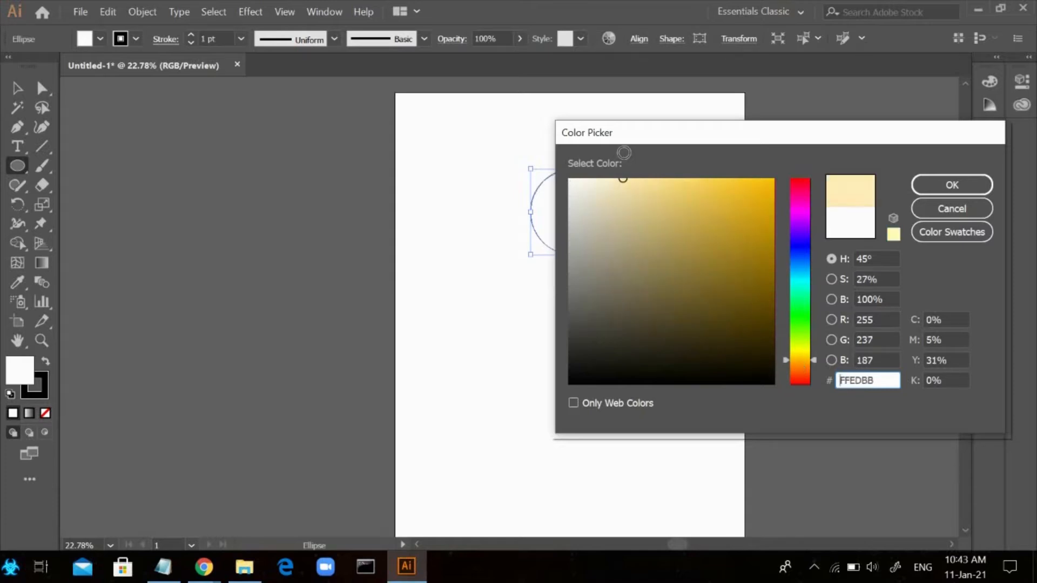
{"action": "left_click_drag", "start_coordinate": [877, 380], "coordinate": [832, 388]}
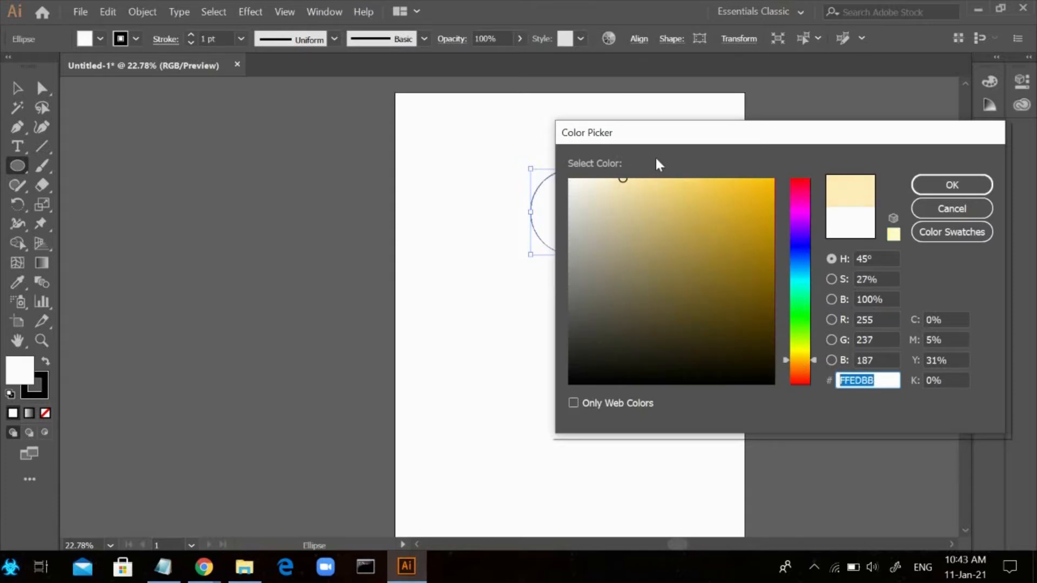
{"action": "left_click", "coordinate": [952, 184]}
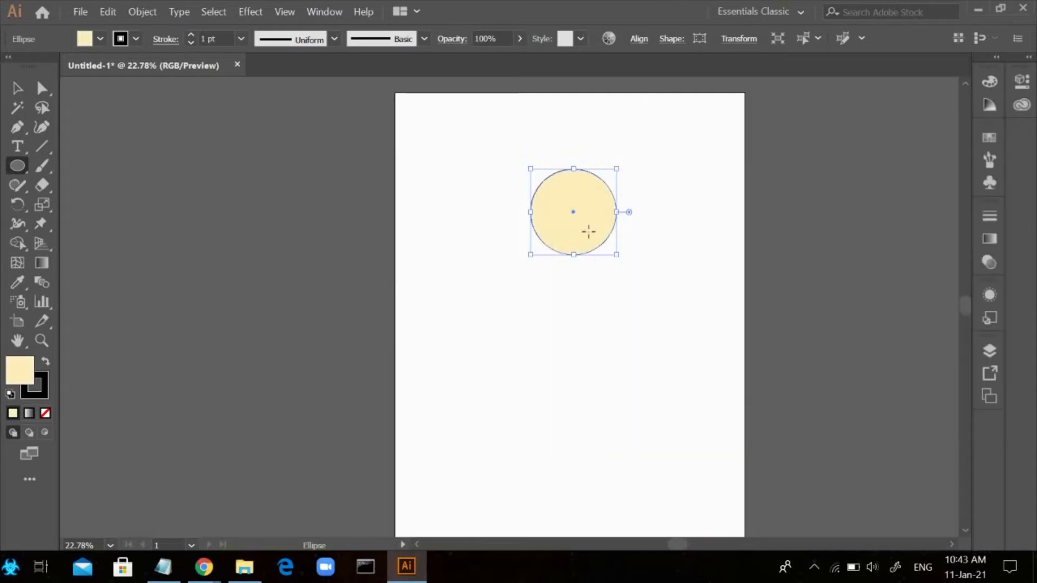
{"action": "left_click", "coordinate": [46, 412]}
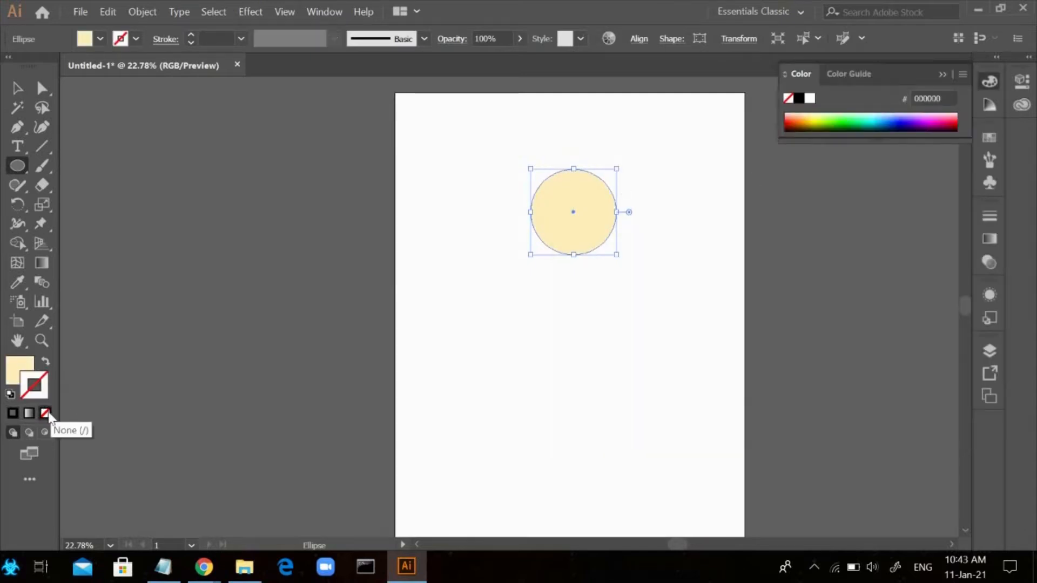
Place a second circle of the same size just below the cream circle
{"action": "left_click", "coordinate": [426, 319]}
{"action": "left_click", "coordinate": [556, 309]}
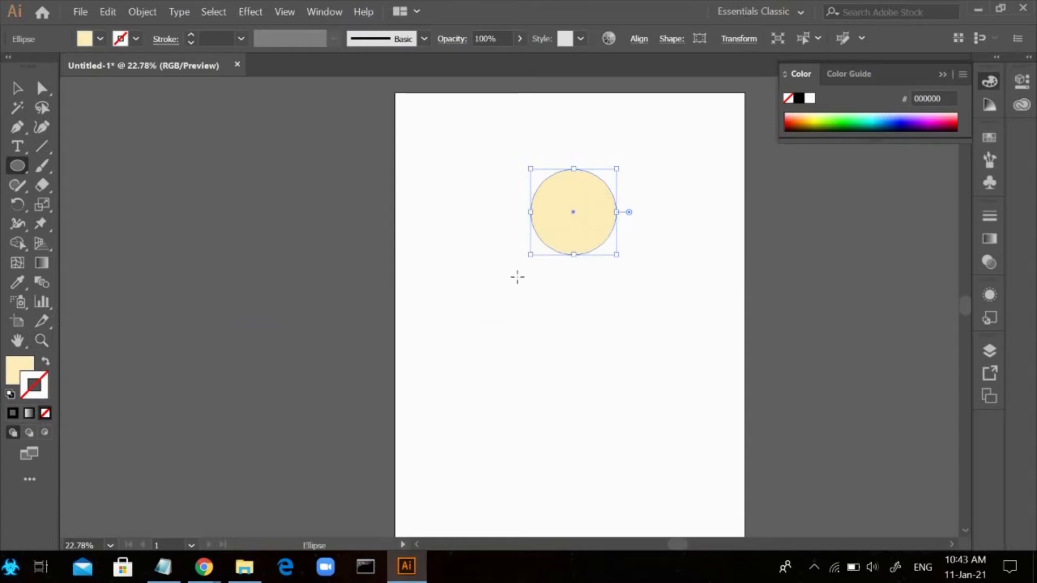
{"action": "left_click", "coordinate": [551, 272]}
{"action": "left_click", "coordinate": [486, 307]}
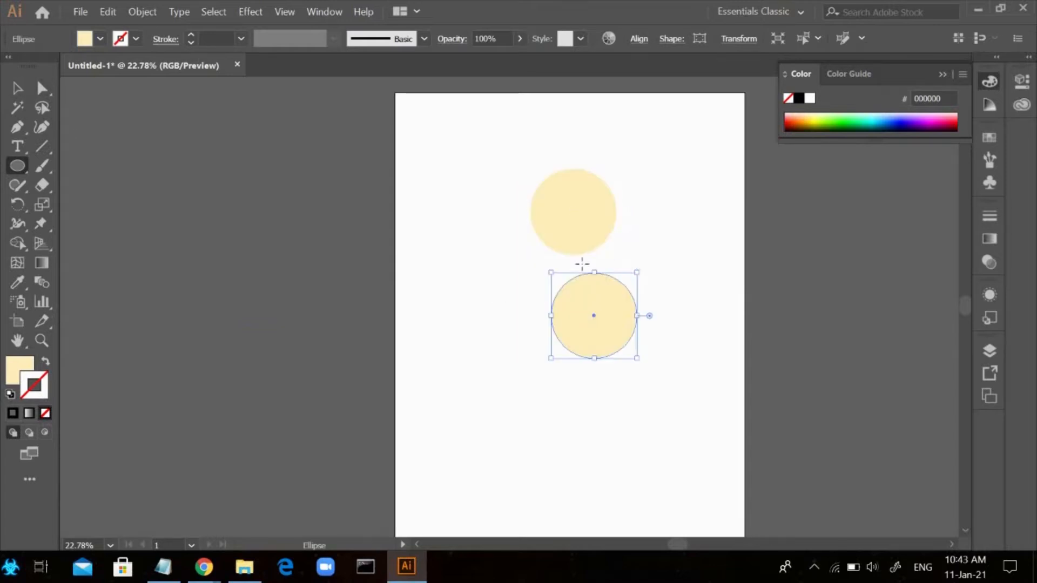
Fill the lower circle with the darker beige E8D2A6
{"action": "left_click", "coordinate": [15, 372]}
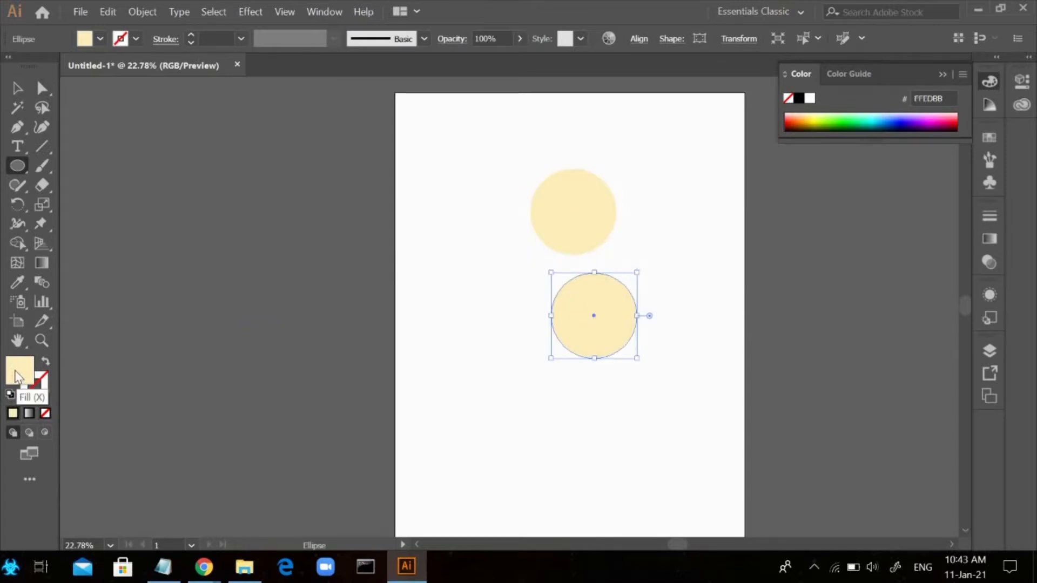
{"action": "double_click", "coordinate": [16, 376]}
{"action": "left_click", "coordinate": [626, 196]}
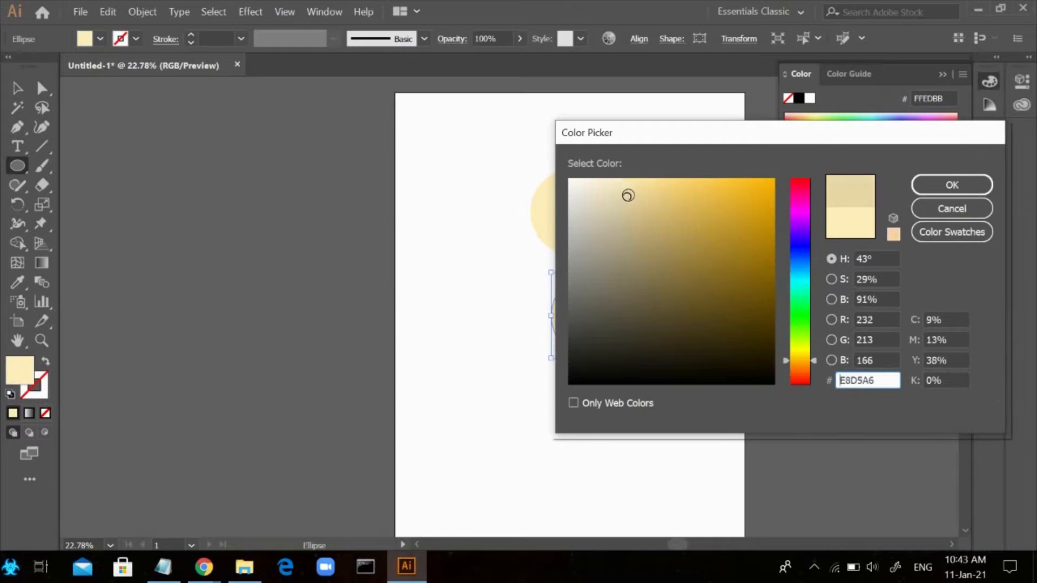
{"action": "left_click", "coordinate": [951, 185]}
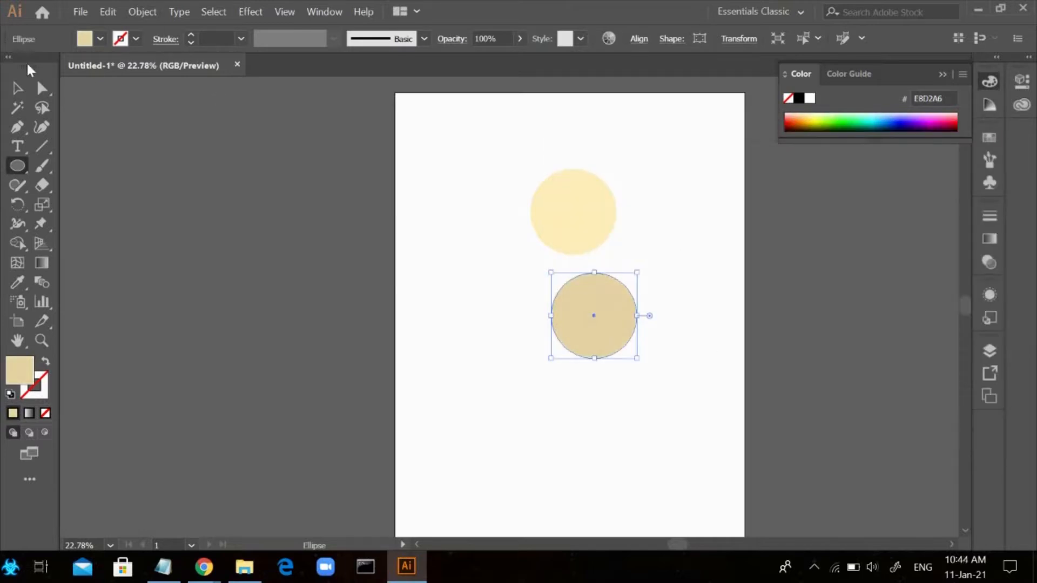
Move the cream circle almost exactly over the beige one and send the beige circle to the back
{"action": "key", "text": "v"}
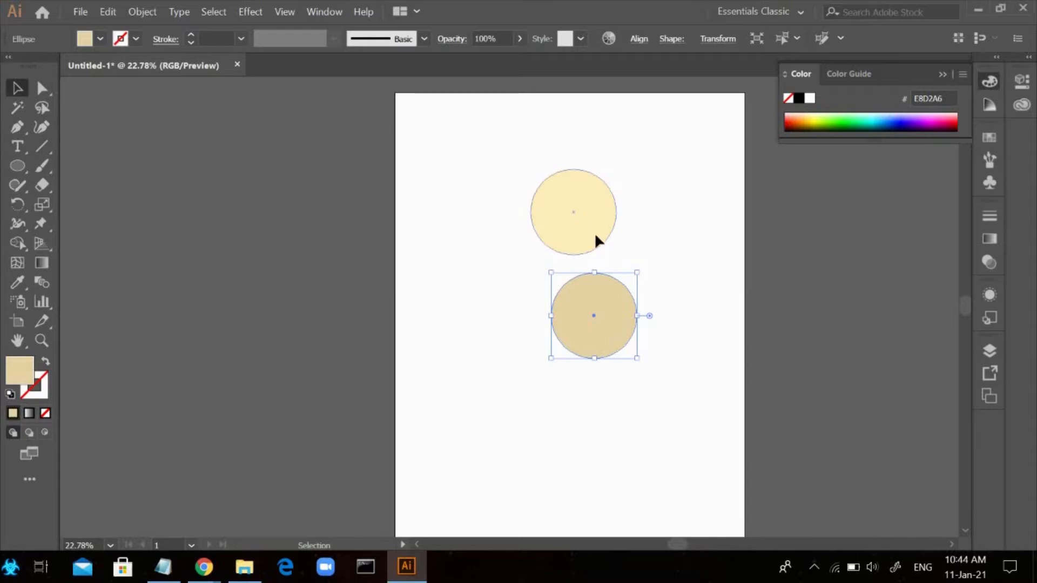
{"action": "left_click_drag", "start_coordinate": [594, 238], "coordinate": [621, 322]}
{"action": "left_click", "coordinate": [597, 331]}
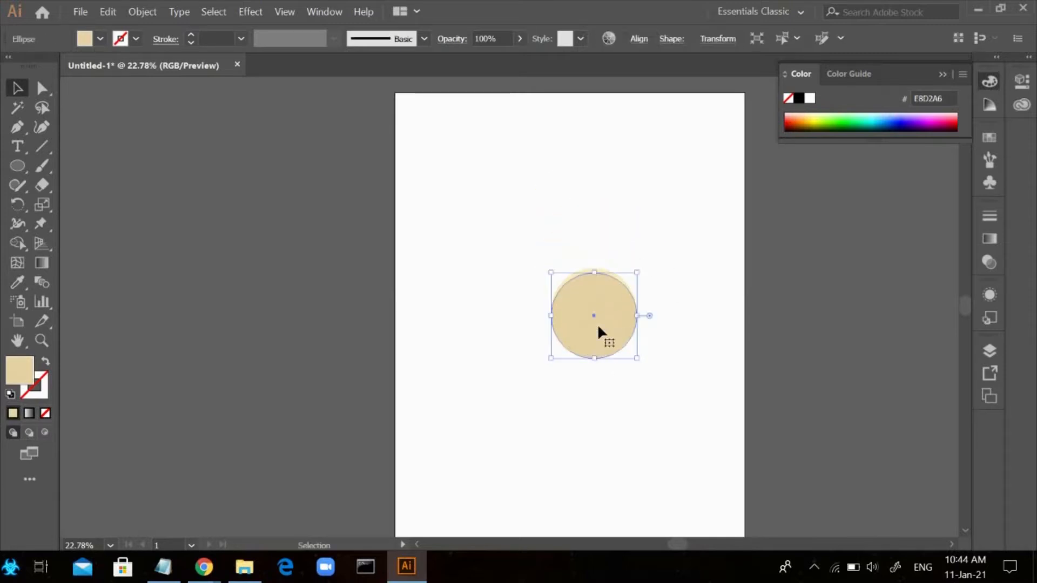
{"action": "right_click", "coordinate": [599, 338]}
{"action": "mouse_move", "coordinate": [701, 250]}
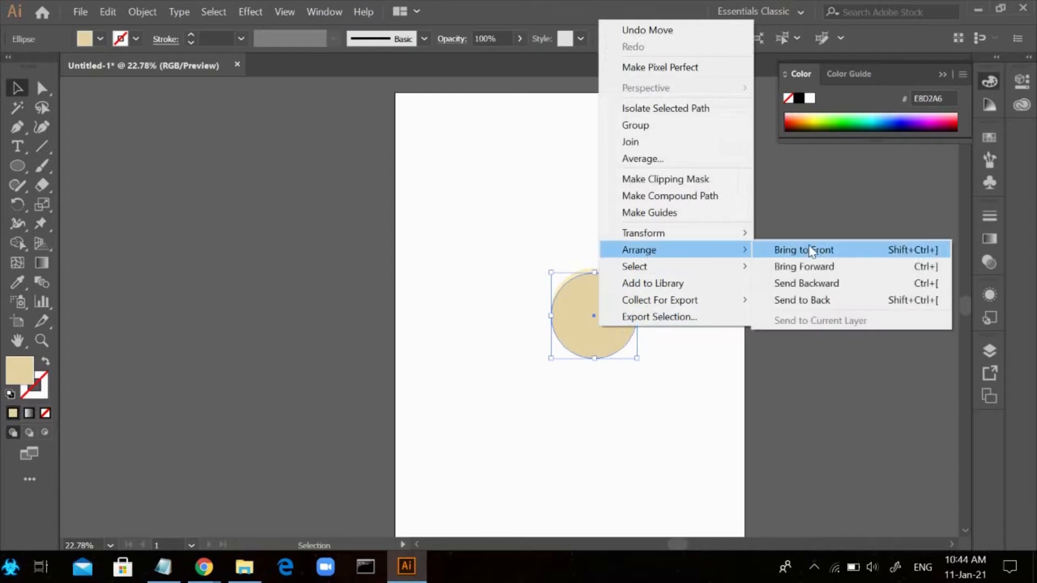
{"action": "left_click", "coordinate": [810, 301]}
{"action": "left_click", "coordinate": [599, 234]}
Group the two overlapping circles and move the group to the upper part of the artboard
{"action": "left_click_drag", "start_coordinate": [515, 216], "coordinate": [672, 393]}
{"action": "right_click", "coordinate": [664, 321]}
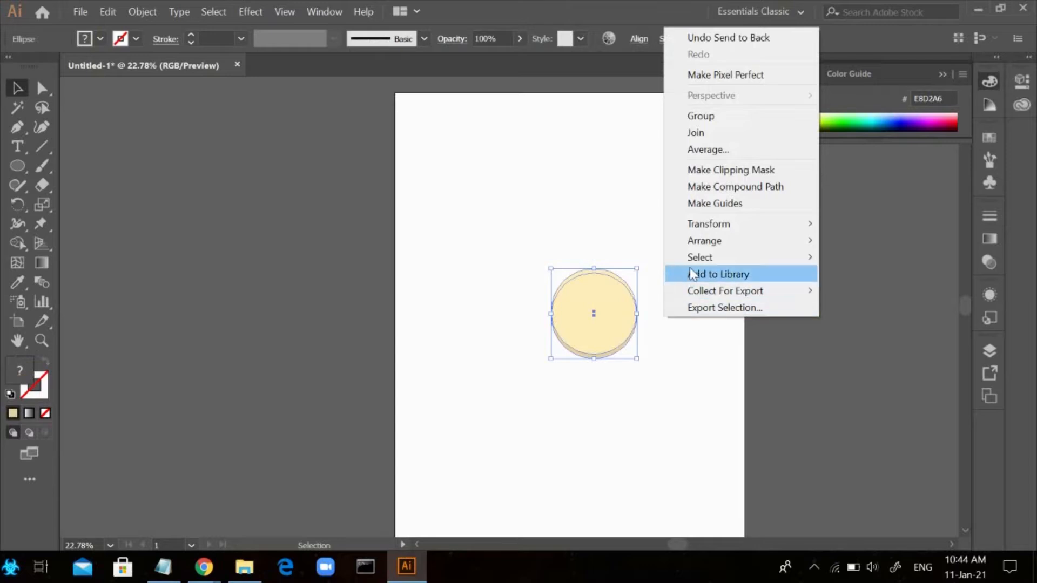
{"action": "mouse_move", "coordinate": [710, 222]}
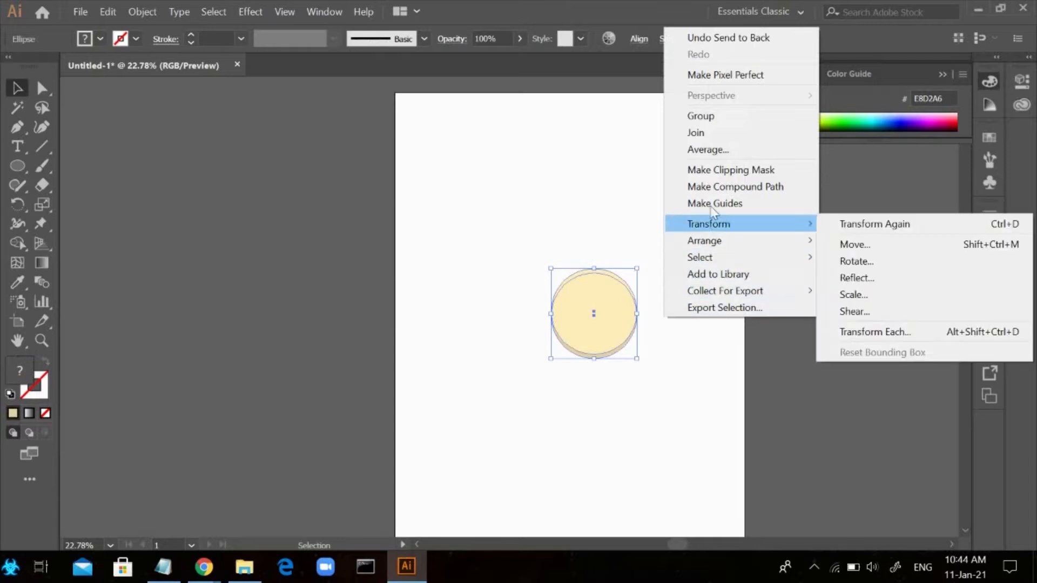
{"action": "left_click", "coordinate": [711, 116]}
{"action": "left_click_drag", "start_coordinate": [620, 324], "coordinate": [601, 209]}
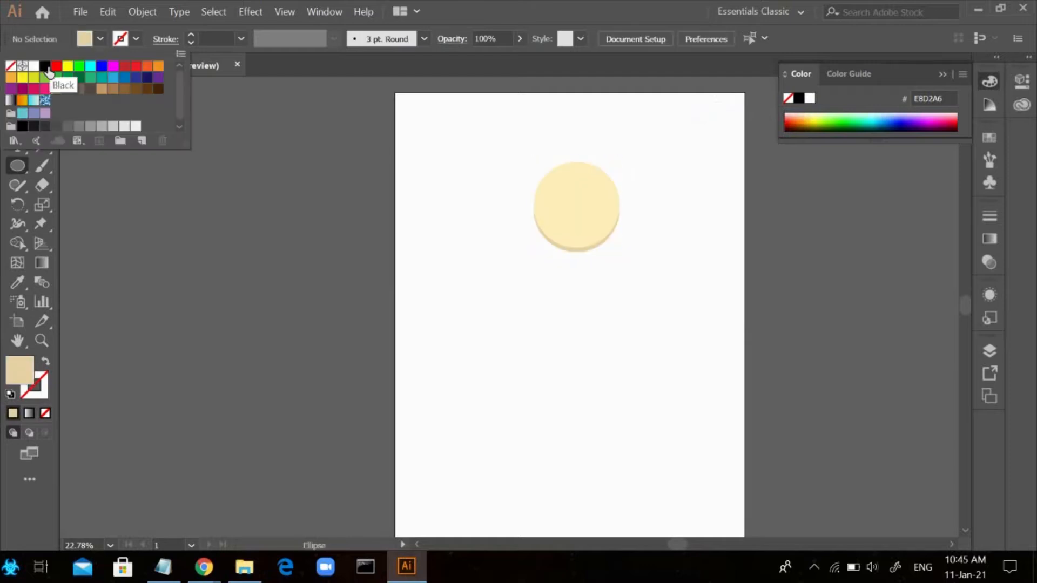
Draw a black-filled circle below the grouped face, about the same size as the face
{"action": "left_click", "coordinate": [44, 66]}
{"action": "left_click", "coordinate": [100, 39]}
{"action": "left_click_drag", "start_coordinate": [539, 282], "coordinate": [624, 371]}
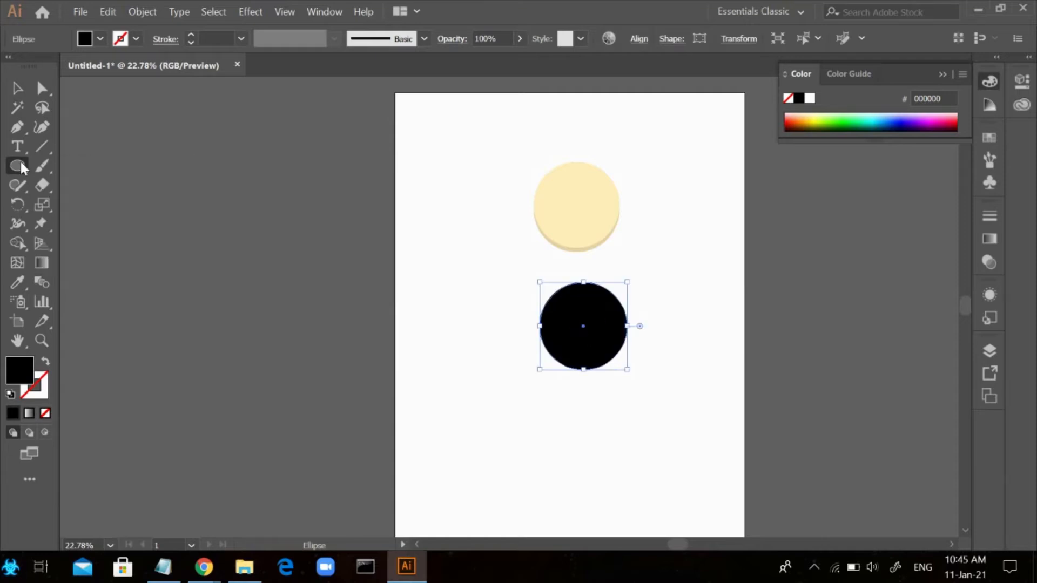
Draw a wide rectangle across the lower half of the black circle and fill it with dark green 006837
{"action": "left_click_drag", "start_coordinate": [22, 168], "coordinate": [92, 172]}
{"action": "left_click_drag", "start_coordinate": [488, 323], "coordinate": [680, 377]}
{"action": "left_click", "coordinate": [100, 39]}
{"action": "left_click", "coordinate": [84, 81]}
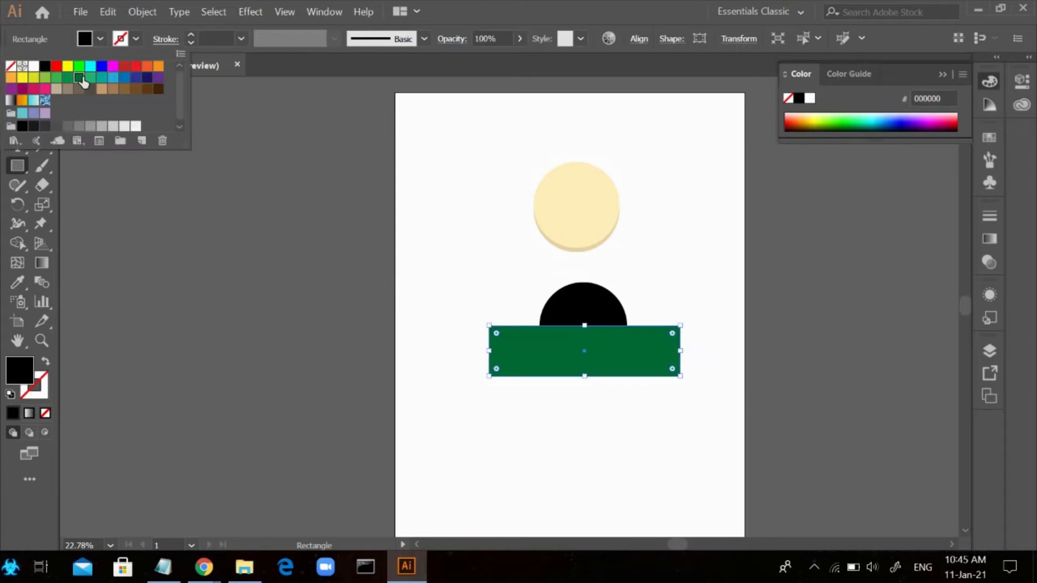
{"action": "left_click", "coordinate": [100, 38]}
Center the green rectangle on the black circle and subtract it with Pathfinder's Minus Front
{"action": "left_click", "coordinate": [16, 90]}
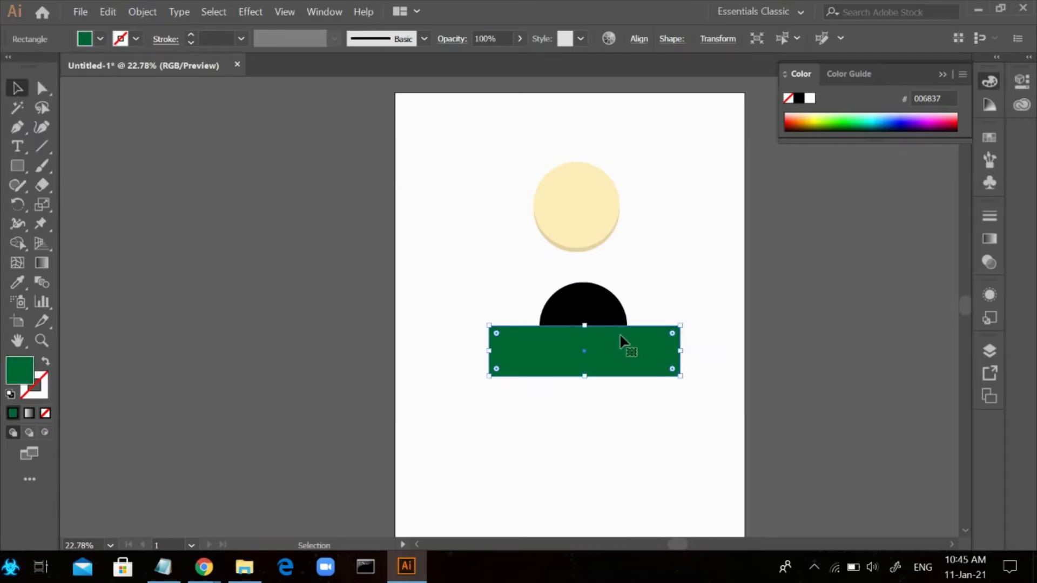
{"action": "mouse_move", "coordinate": [621, 343]}
{"action": "left_mouse_down"}
{"action": "mouse_move", "coordinate": [615, 395]}
{"action": "mouse_move", "coordinate": [608, 352]}
{"action": "left_mouse_up"}
{"action": "left_click_drag", "start_coordinate": [461, 267], "coordinate": [706, 416]}
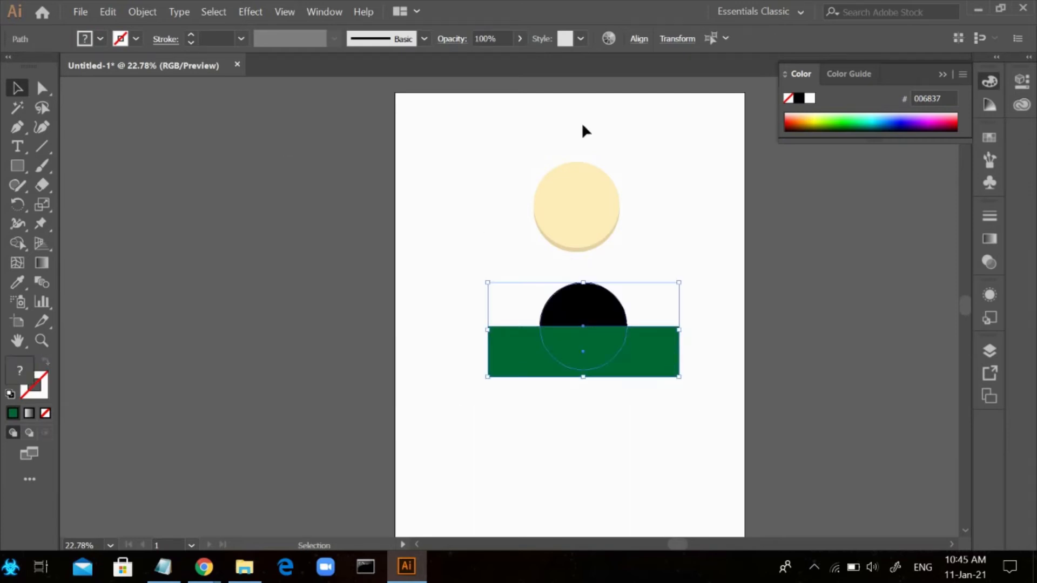
{"action": "left_click", "coordinate": [324, 11]}
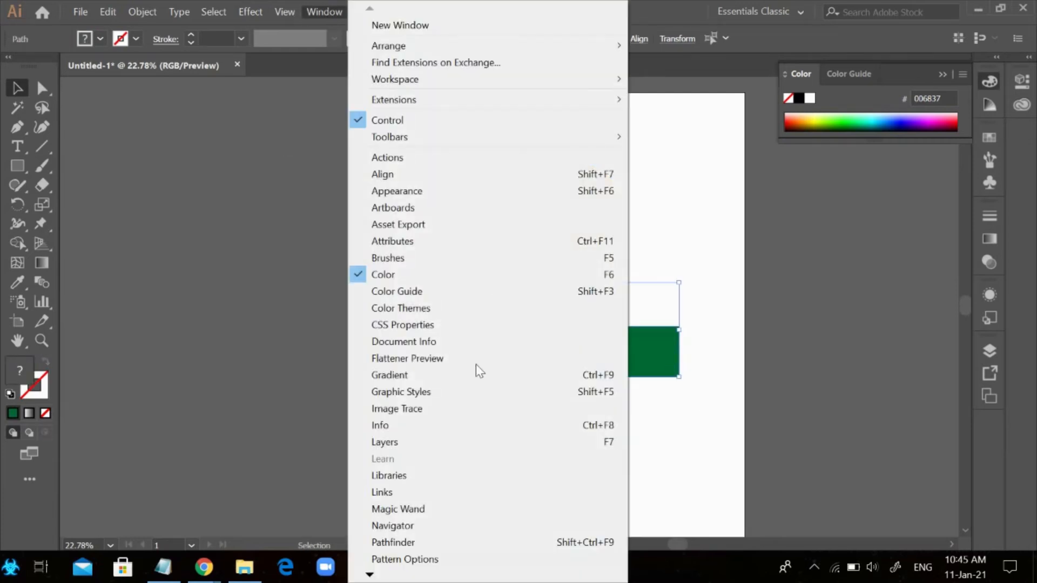
{"action": "left_click", "coordinate": [430, 542]}
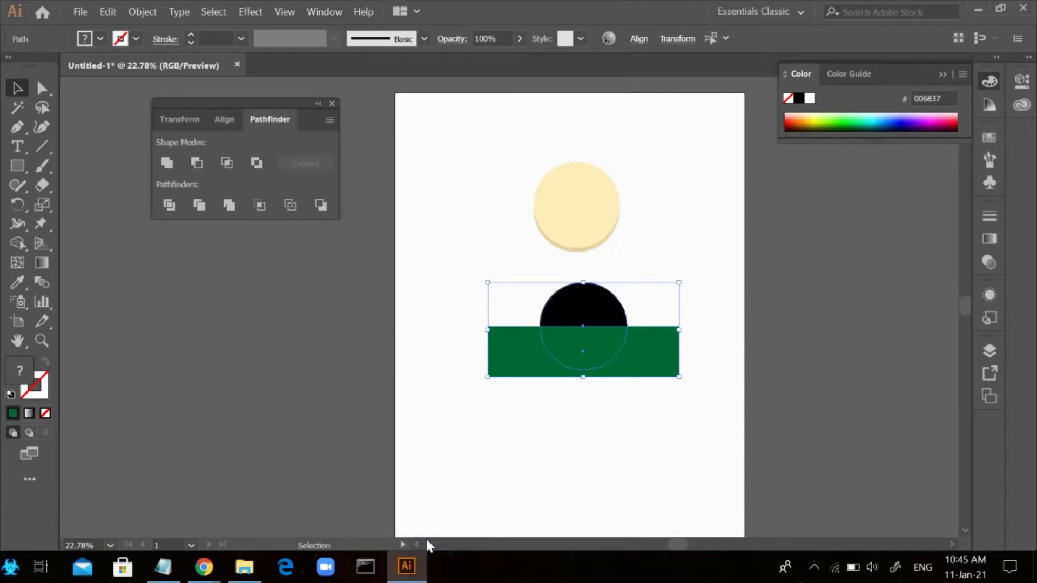
{"action": "left_click", "coordinate": [197, 163]}
{"action": "left_click", "coordinate": [314, 277]}
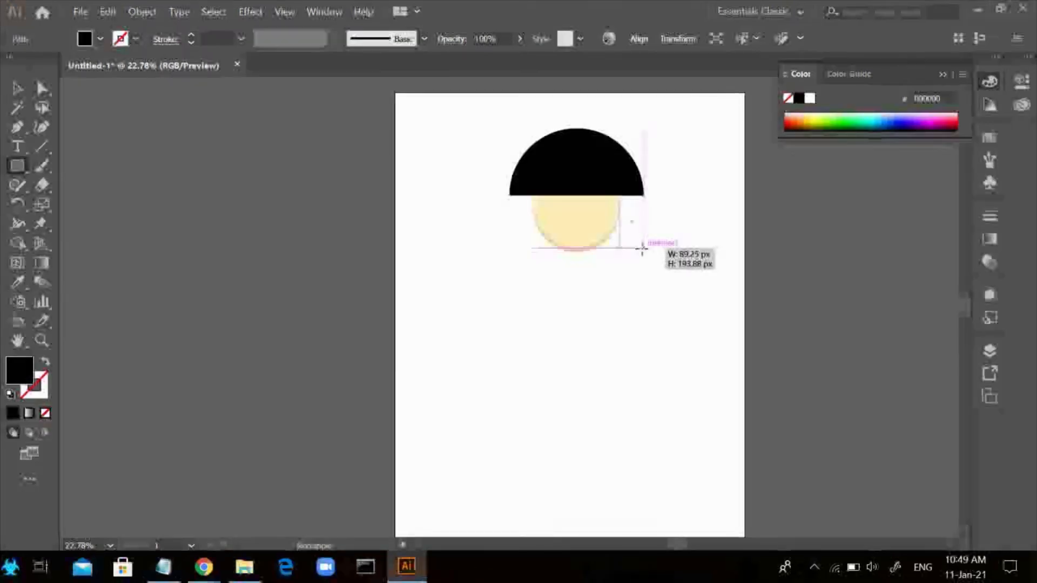
Add matching black 89.25 x 193.875 px rectangles down both sides of the face as side hair
{"action": "left_click_drag", "start_coordinate": [641, 248], "coordinate": [647, 251]}
{"action": "left_click", "coordinate": [715, 223]}
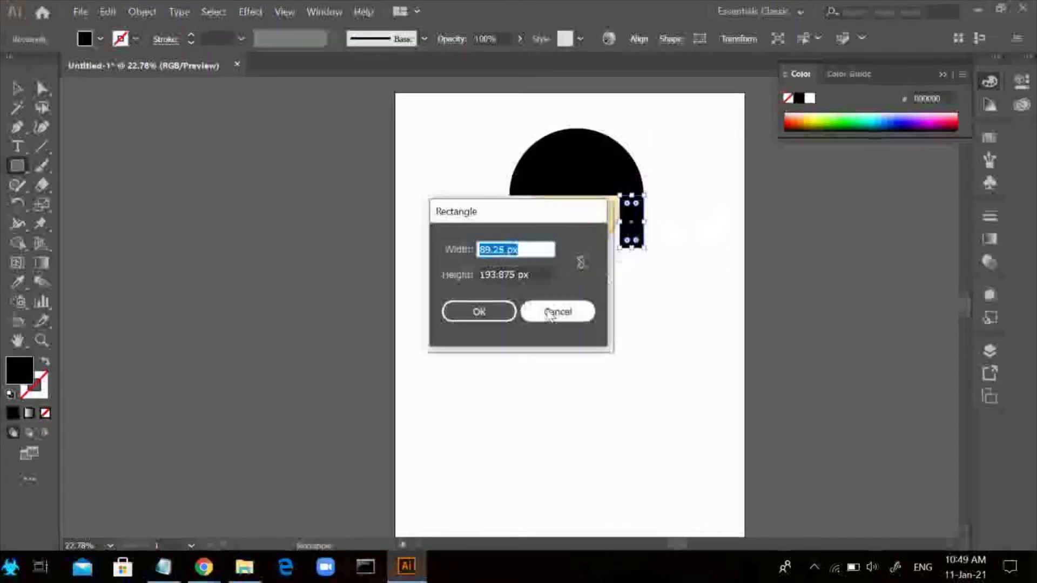
{"action": "left_click", "coordinate": [479, 319]}
{"action": "left_click_drag", "start_coordinate": [634, 216], "coordinate": [518, 230]}
{"action": "key", "text": "v"}
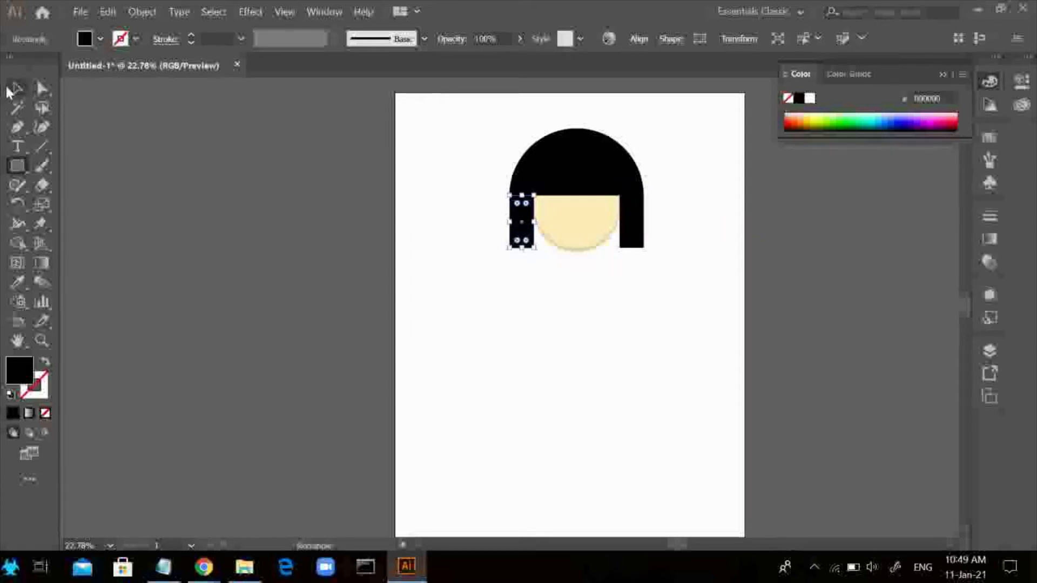
{"action": "left_click", "coordinate": [609, 278]}
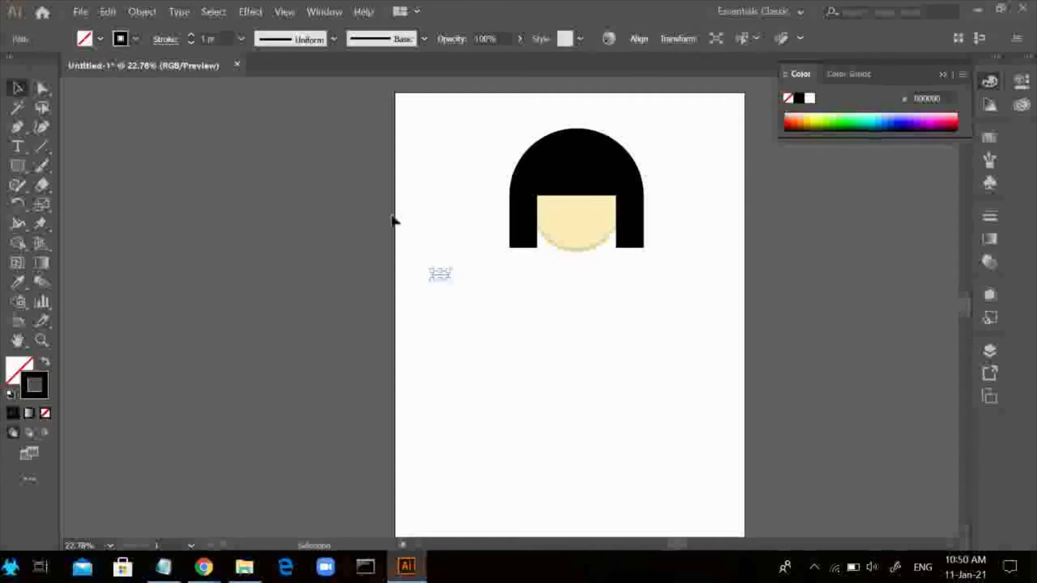
Draw a small curved eye shape with the Pen tool in the blank area beside the head, starting with a short horizontal edge
{"action": "left_click", "coordinate": [243, 289]}
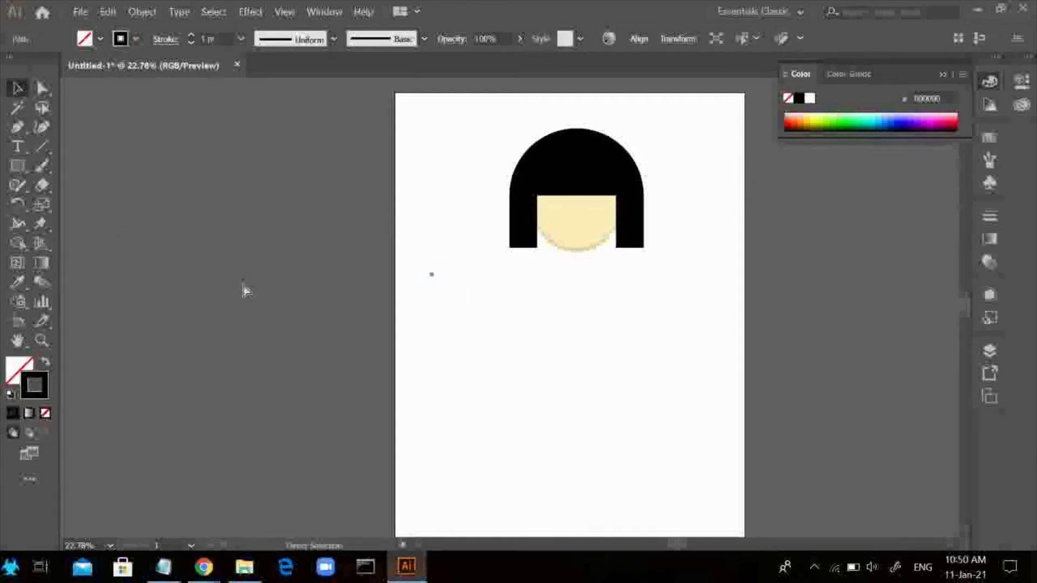
{"action": "left_click", "coordinate": [27, 127]}
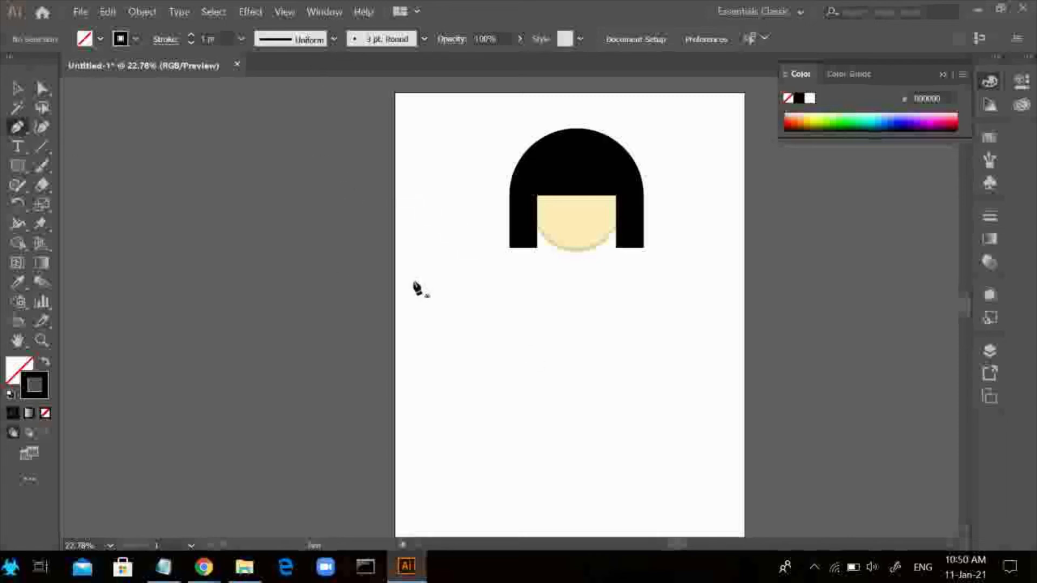
{"action": "left_click", "coordinate": [417, 265]}
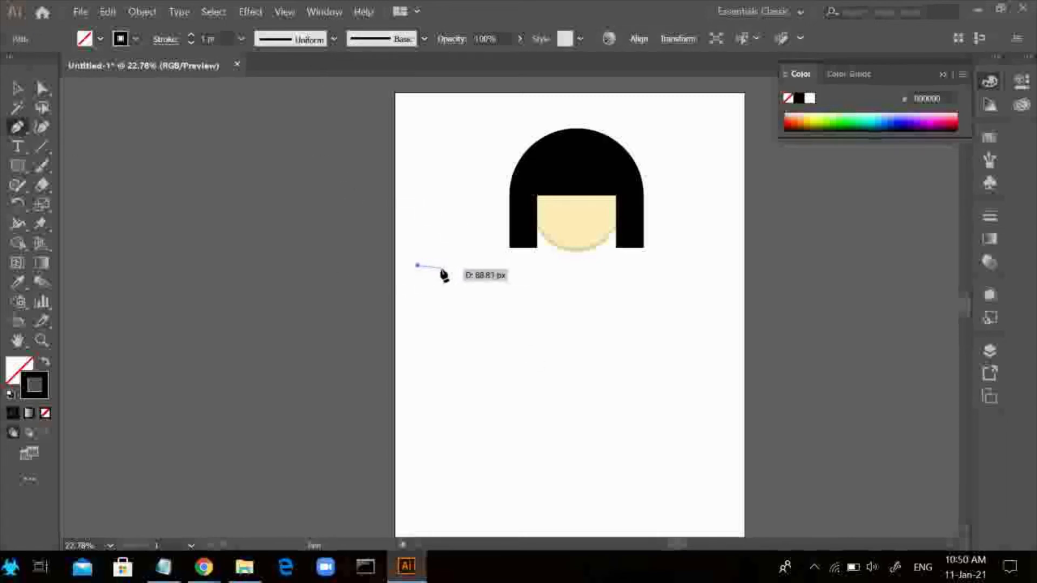
{"action": "left_click", "coordinate": [437, 267]}
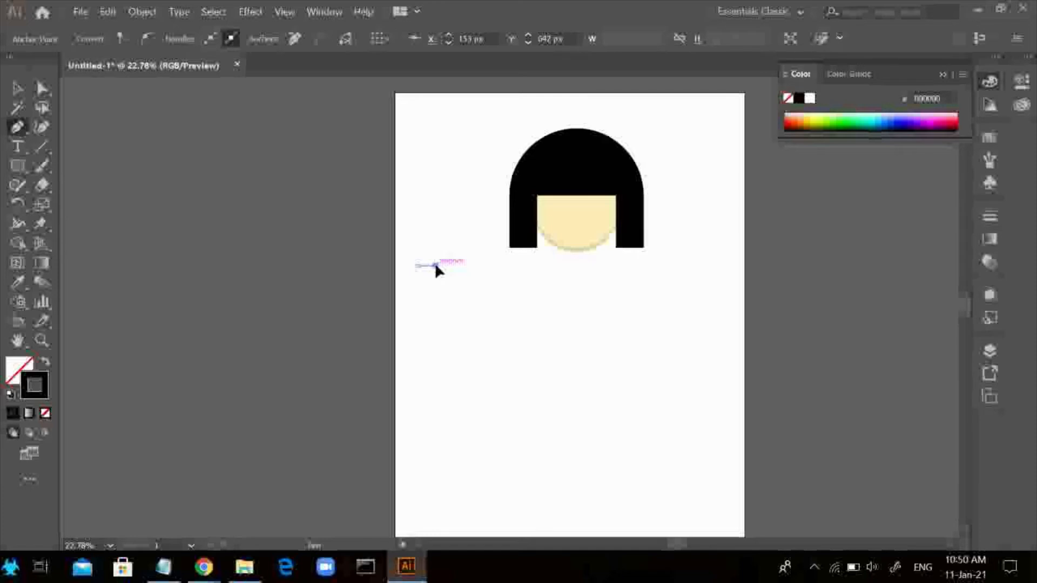
{"action": "right_click", "coordinate": [413, 217]}
{"action": "left_click", "coordinate": [434, 227]}
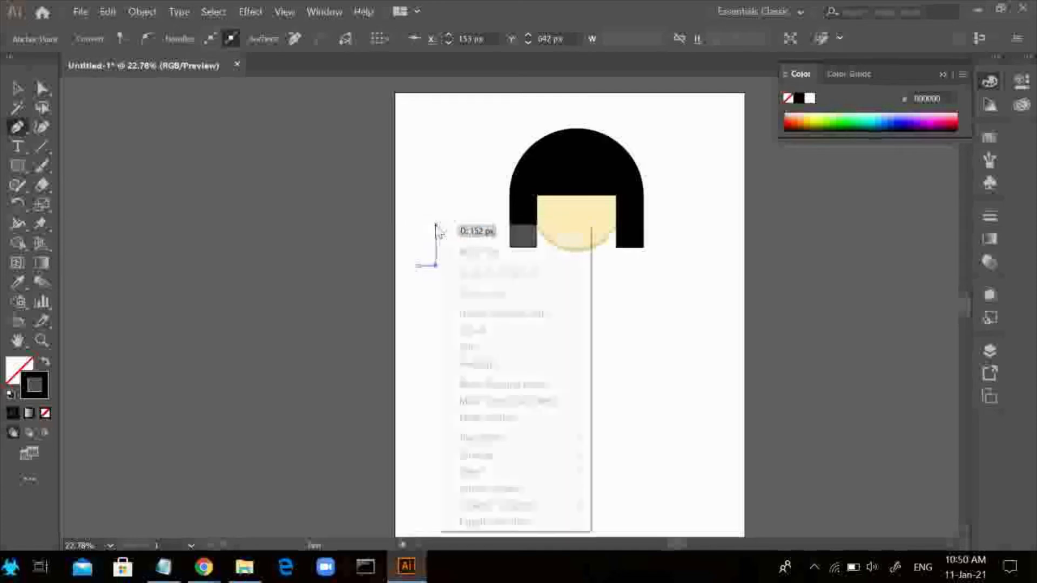
{"action": "left_click", "coordinate": [436, 265]}
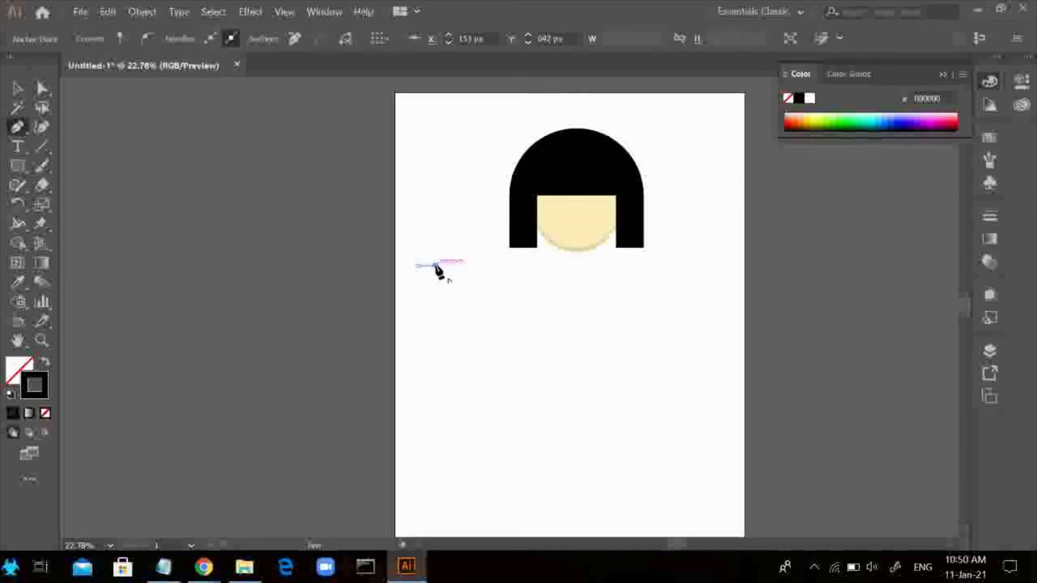
{"action": "right_click", "coordinate": [437, 264]}
{"action": "left_click", "coordinate": [444, 256]}
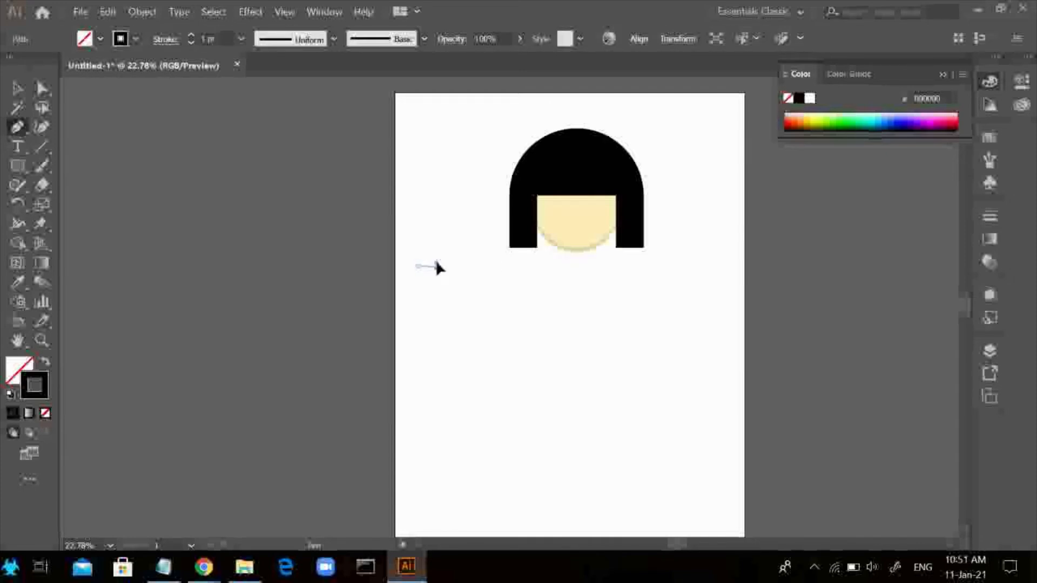
{"action": "left_click_drag", "start_coordinate": [436, 266], "coordinate": [443, 252]}
{"action": "mouse_move", "coordinate": [445, 256]}
{"action": "left_mouse_down"}
{"action": "mouse_move", "coordinate": [398, 282]}
{"action": "mouse_move", "coordinate": [504, 248]}
{"action": "mouse_move", "coordinate": [463, 243]}
{"action": "left_mouse_up"}
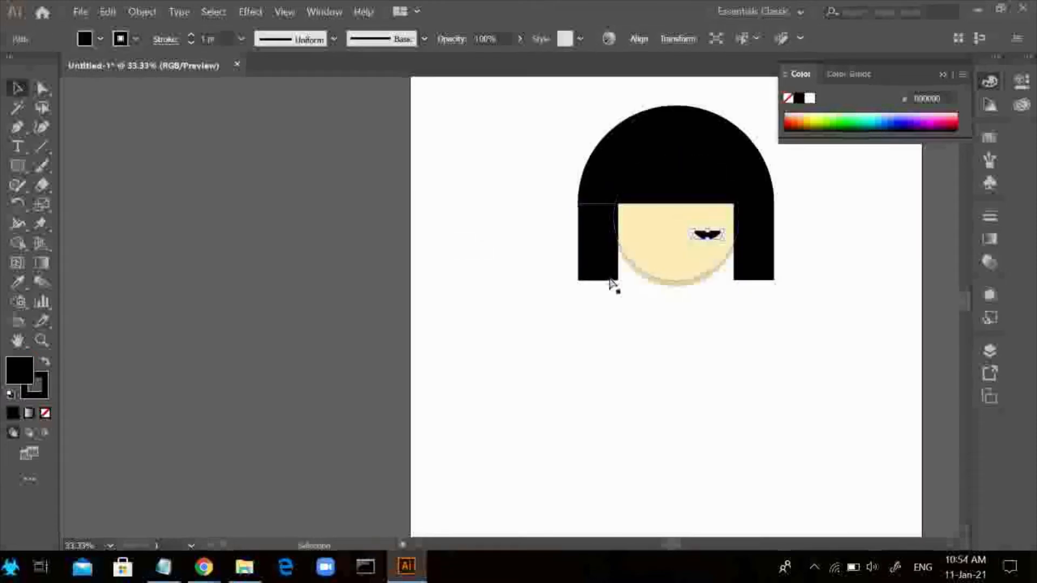
Duplicate the black eye and place the copy on the other side of the face, level with the original
{"action": "key", "text": "ctrl+c"}
{"action": "key", "text": "ctrl+v"}
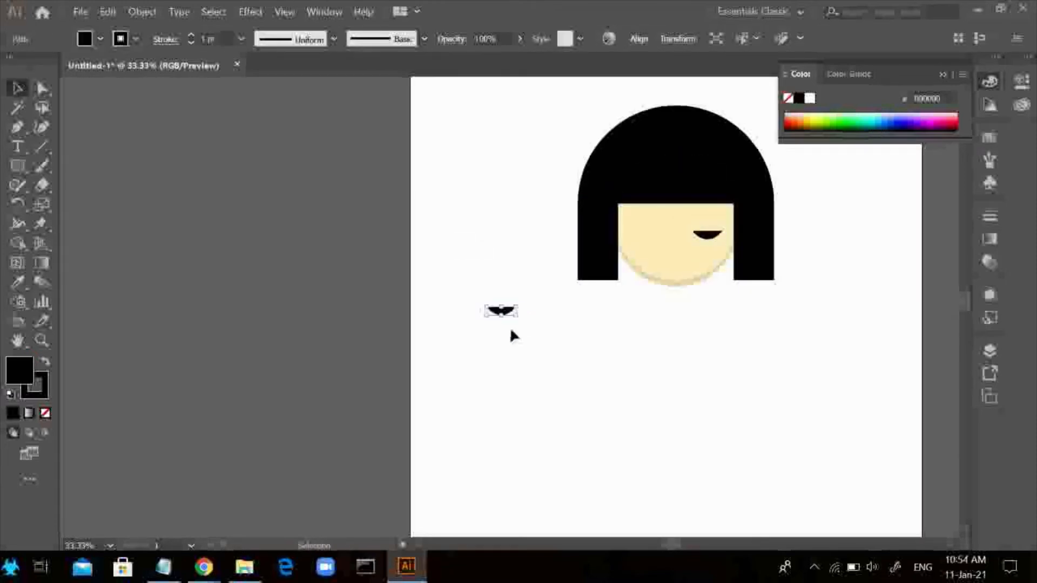
{"action": "left_click_drag", "start_coordinate": [505, 314], "coordinate": [655, 234]}
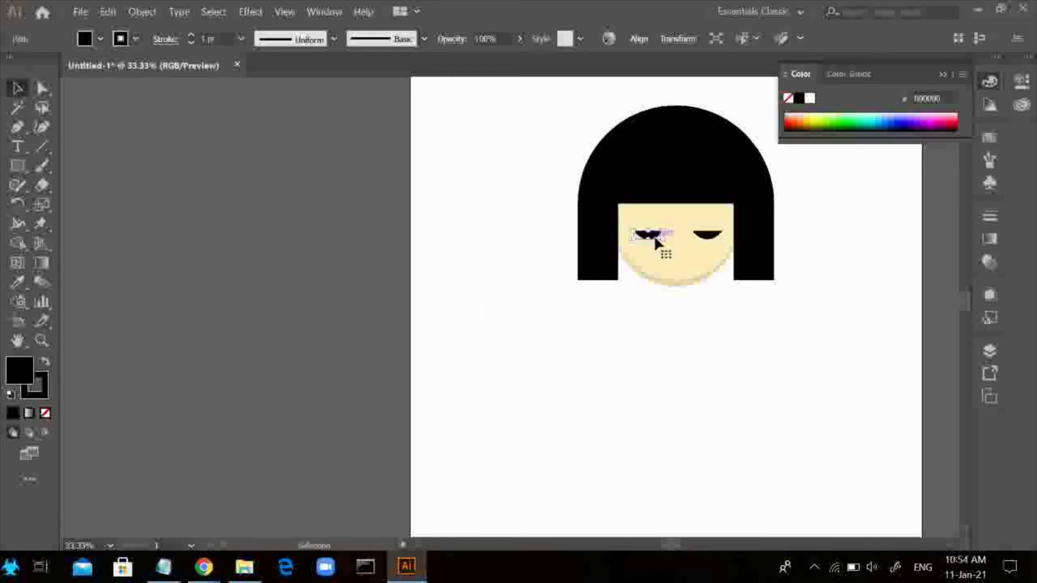
{"action": "left_click", "coordinate": [348, 270]}
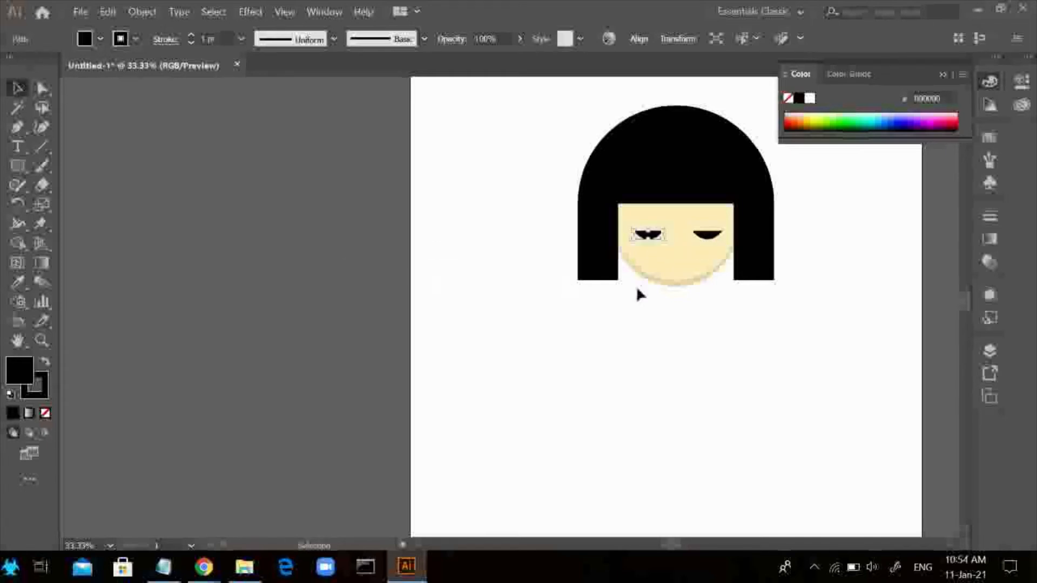
Draw a small magenta FF00FF circle below the right-hand eye as a cheek
{"action": "left_click_drag", "start_coordinate": [17, 166], "coordinate": [81, 201]}
{"action": "left_click", "coordinate": [100, 40]}
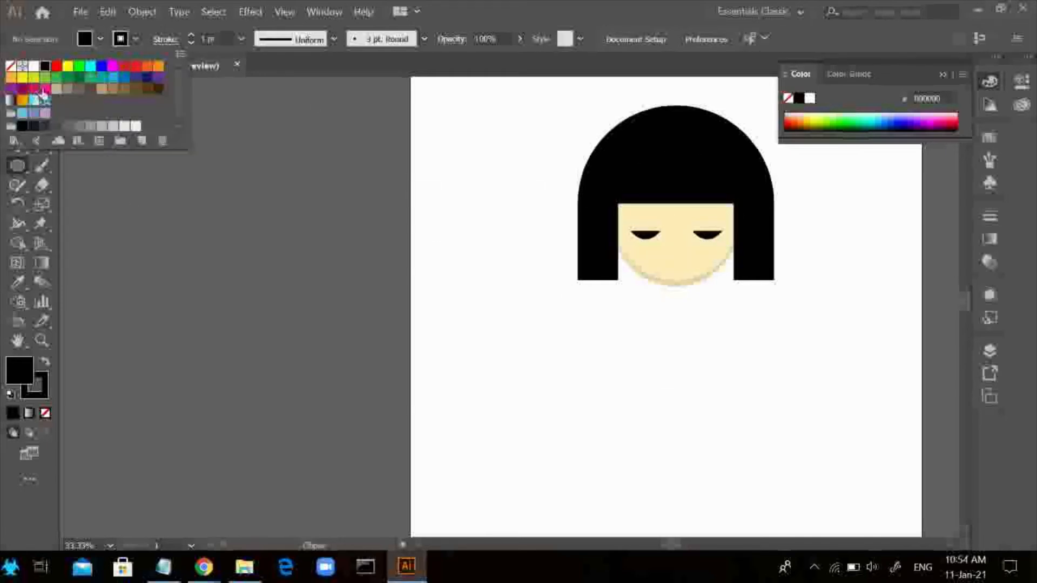
{"action": "left_click", "coordinate": [120, 69]}
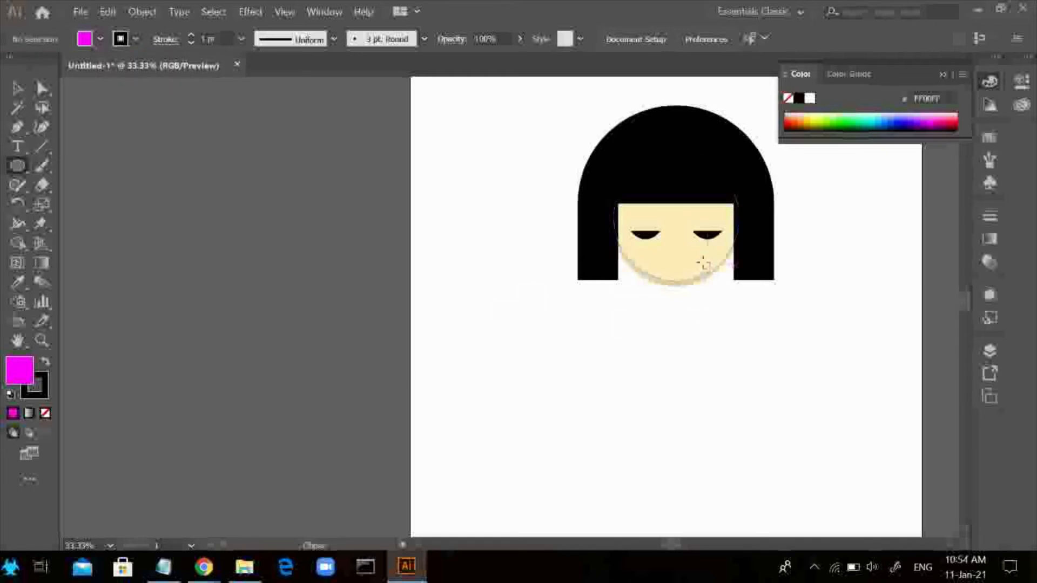
{"action": "mouse_move", "coordinate": [712, 255]}
{"action": "left_mouse_down"}
{"action": "mouse_move", "coordinate": [745, 287]}
{"action": "mouse_move", "coordinate": [715, 257]}
{"action": "left_mouse_up"}
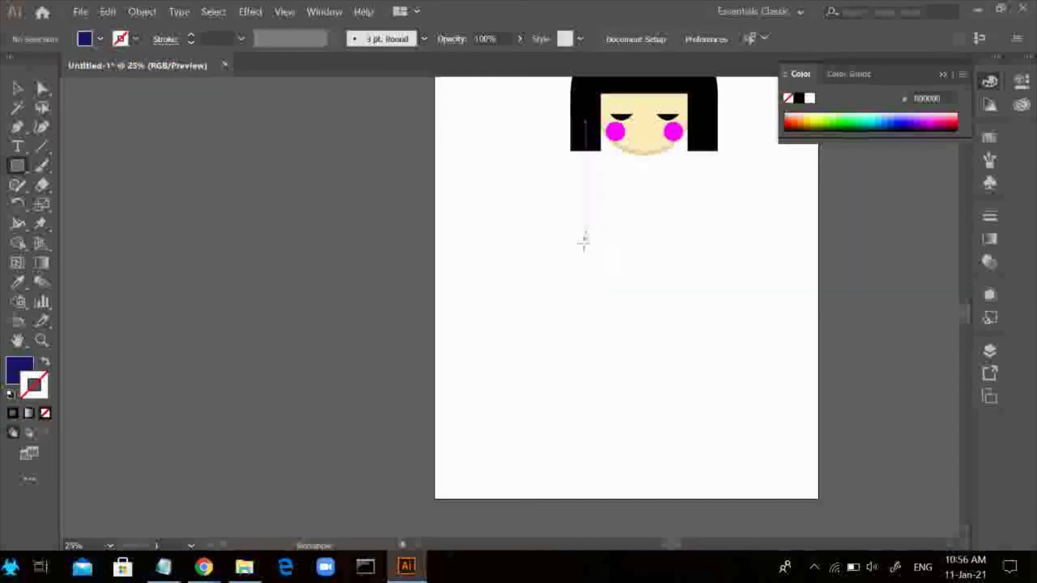
Draw a tall dark blue rectangle below the head as the body and cap its upper end with a circle of matching width
{"action": "left_click_drag", "start_coordinate": [585, 243], "coordinate": [695, 413]}
{"action": "key", "text": "l"}
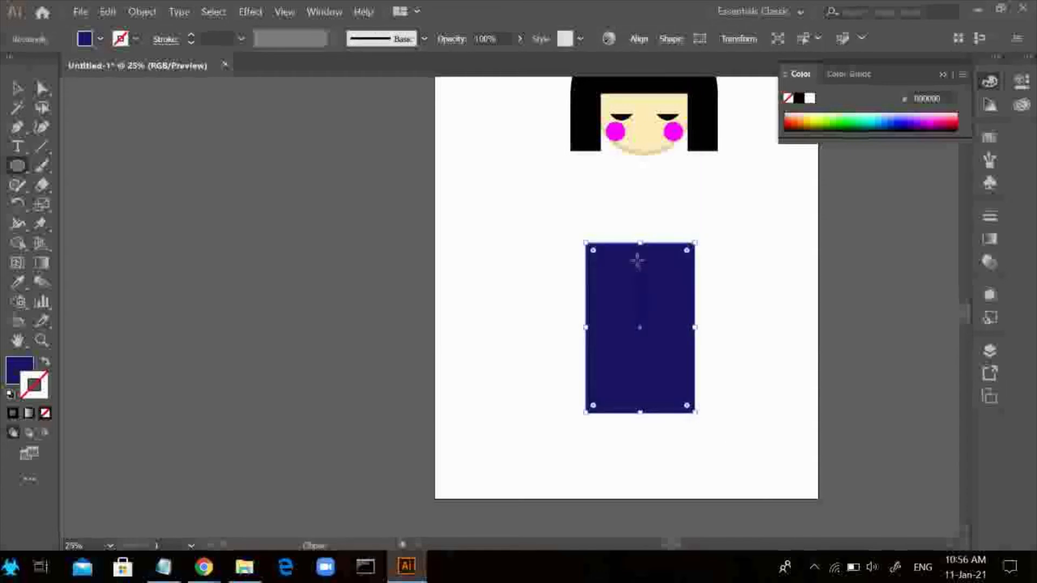
{"action": "left_click_drag", "start_coordinate": [641, 217], "coordinate": [645, 220]}
{"action": "left_click_drag", "start_coordinate": [725, 307], "coordinate": [737, 315]}
{"action": "left_click_drag", "start_coordinate": [691, 279], "coordinate": [639, 258]}
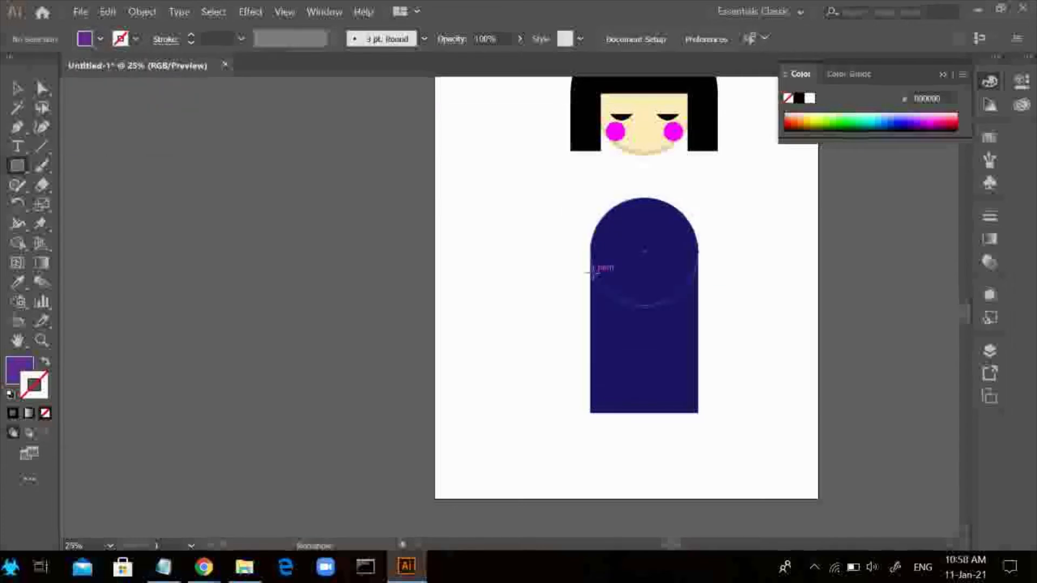
Draw a purple rectangle spanning the full width of the body across its middle as a sash
{"action": "left_click_drag", "start_coordinate": [594, 274], "coordinate": [698, 341]}
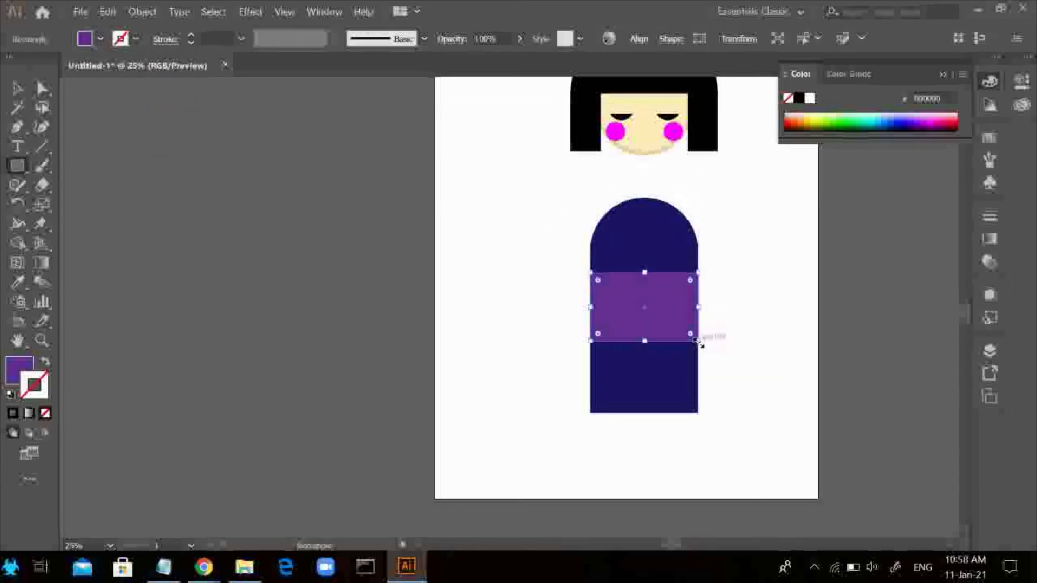
{"action": "left_click", "coordinate": [17, 90]}
{"action": "left_click", "coordinate": [335, 221]}
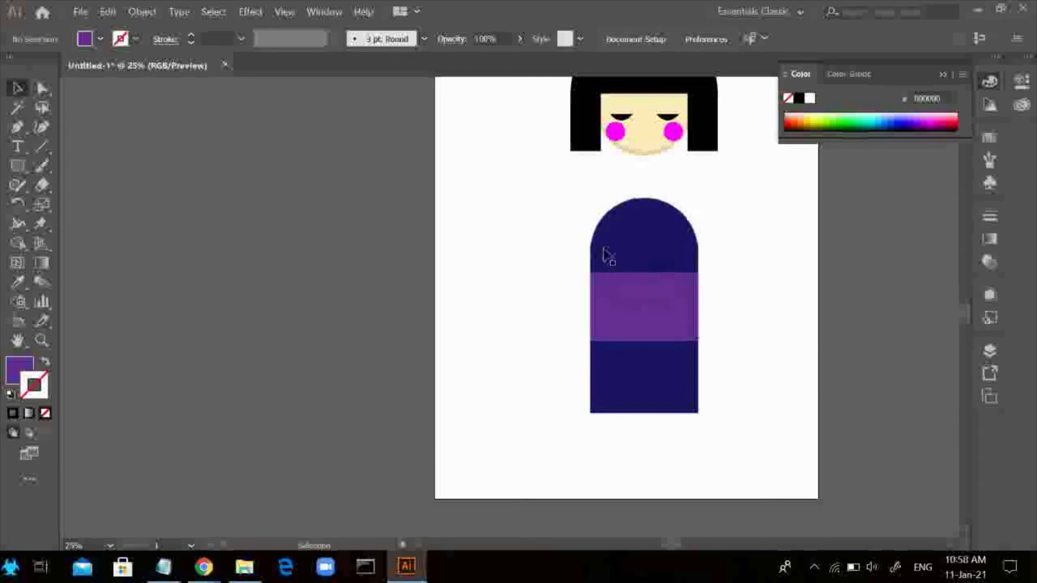
Draw a five-pointed star with pink FC97FF fill outside the artboard and round its corners
{"action": "scroll", "coordinate": [549, 291], "scroll_direction": "up", "scroll_amount": 1}
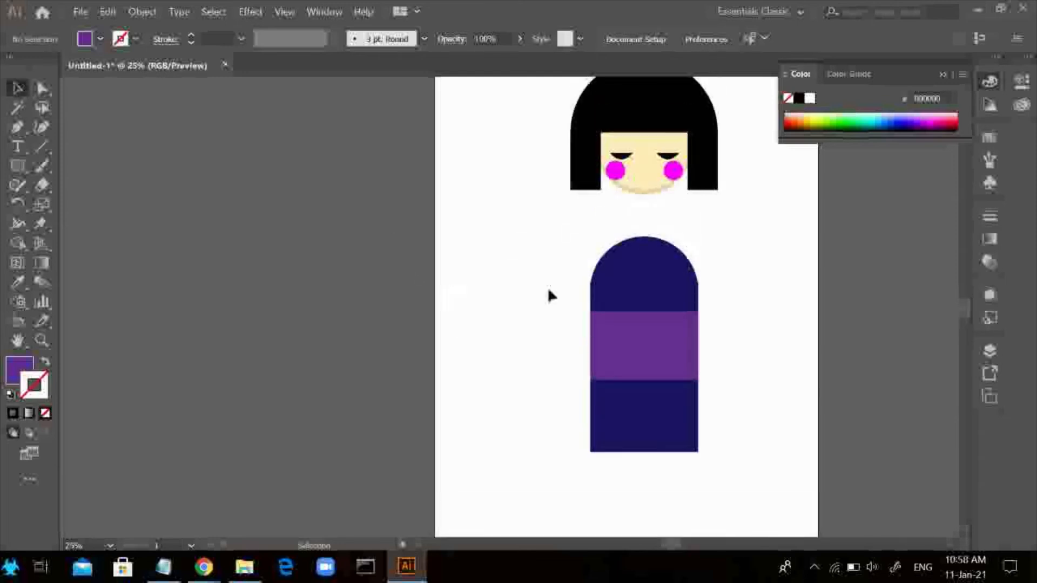
{"action": "left_click", "coordinate": [24, 168]}
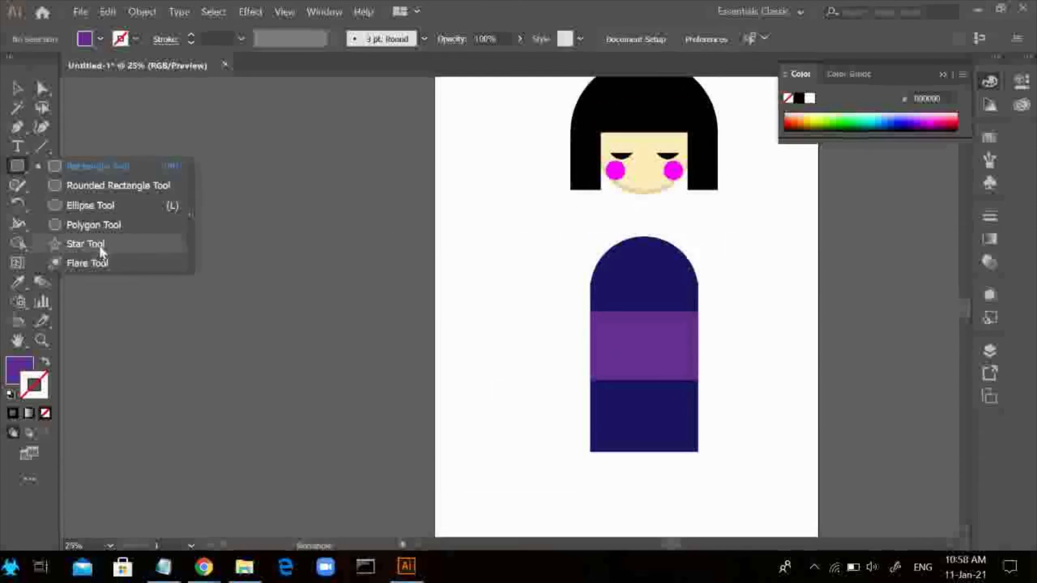
{"action": "left_click", "coordinate": [86, 244]}
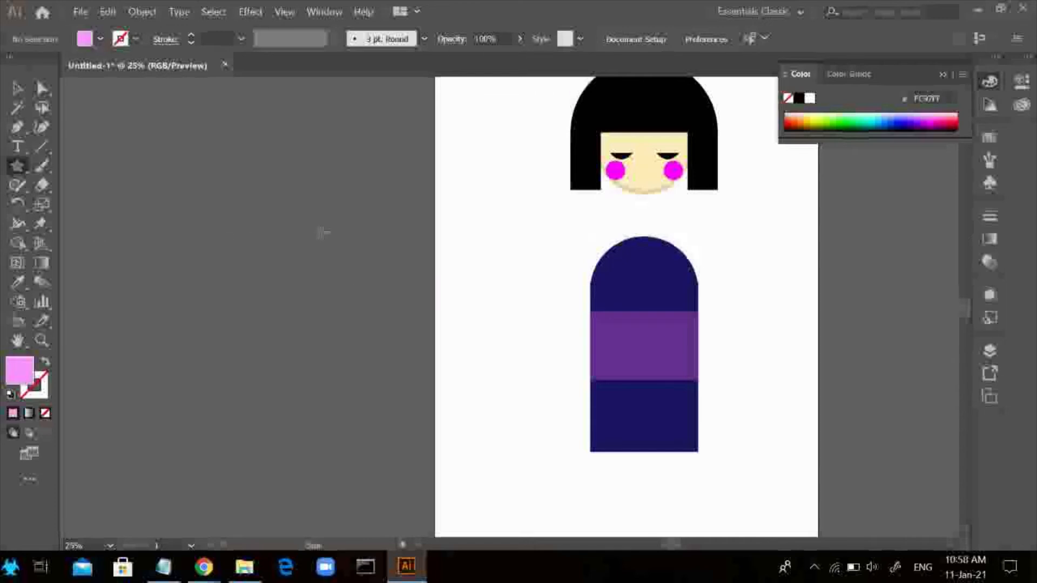
{"action": "left_click_drag", "start_coordinate": [324, 232], "coordinate": [339, 278]}
{"action": "key", "text": "a"}
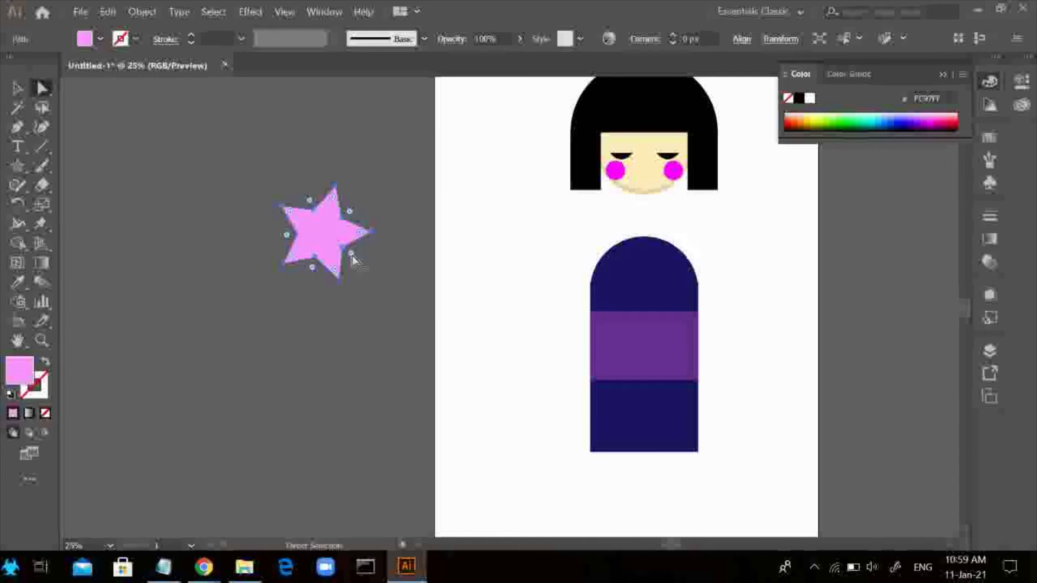
{"action": "left_click_drag", "start_coordinate": [352, 257], "coordinate": [319, 275]}
Draw a small circle at the centre of the pink star and fill it with white
{"action": "key", "text": "l"}
{"action": "mouse_move", "coordinate": [313, 222]}
{"action": "left_mouse_down"}
{"action": "mouse_move", "coordinate": [343, 253]}
{"action": "mouse_move", "coordinate": [320, 233]}
{"action": "left_mouse_up"}
{"action": "left_click", "coordinate": [101, 40]}
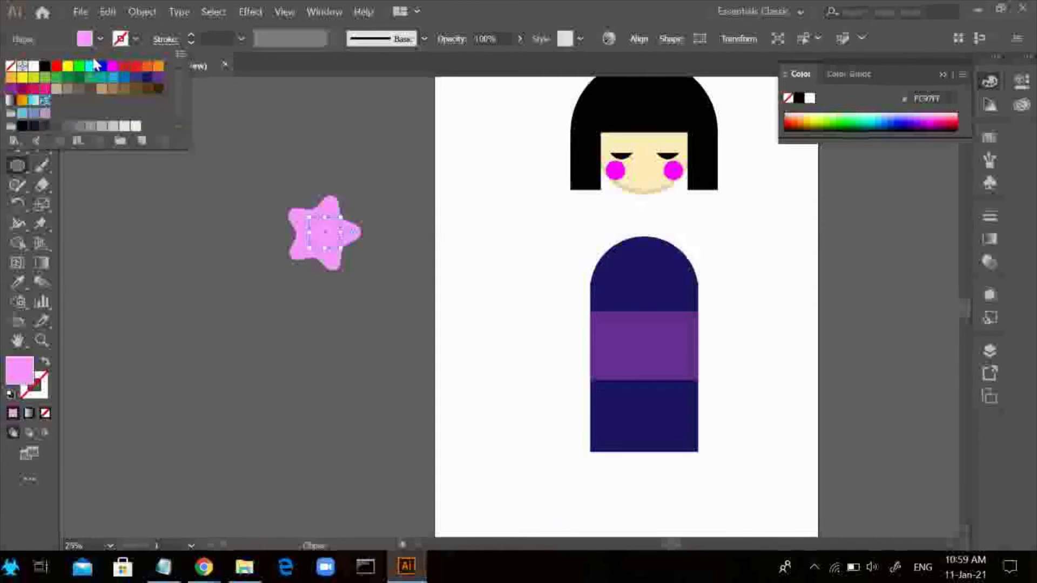
{"action": "left_click", "coordinate": [34, 66]}
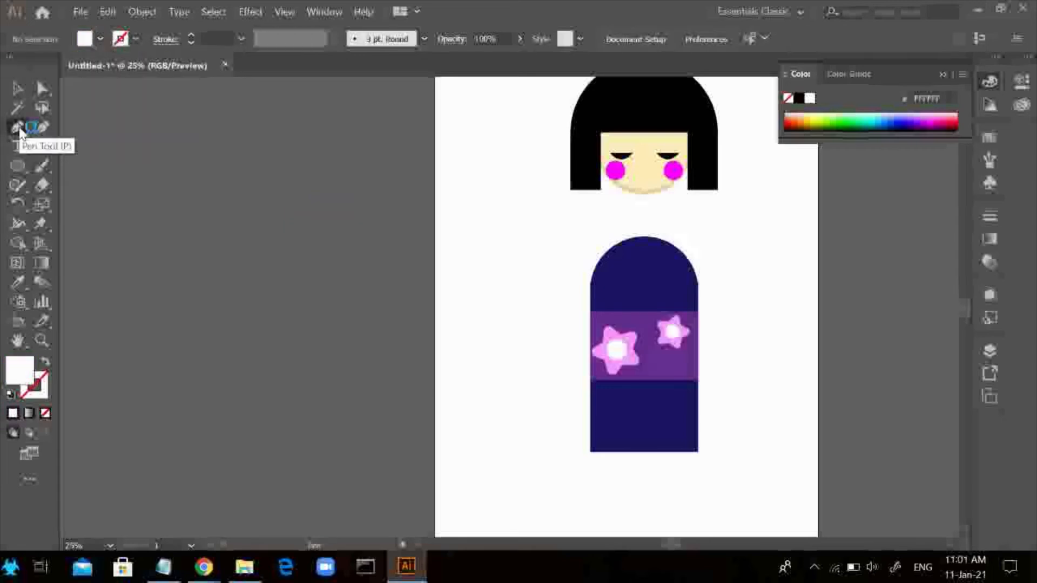
Draw a curved white collar strip with the Pen tool from the right-hand shoulder down to the upper edge of the purple sash
{"action": "left_click", "coordinate": [20, 131]}
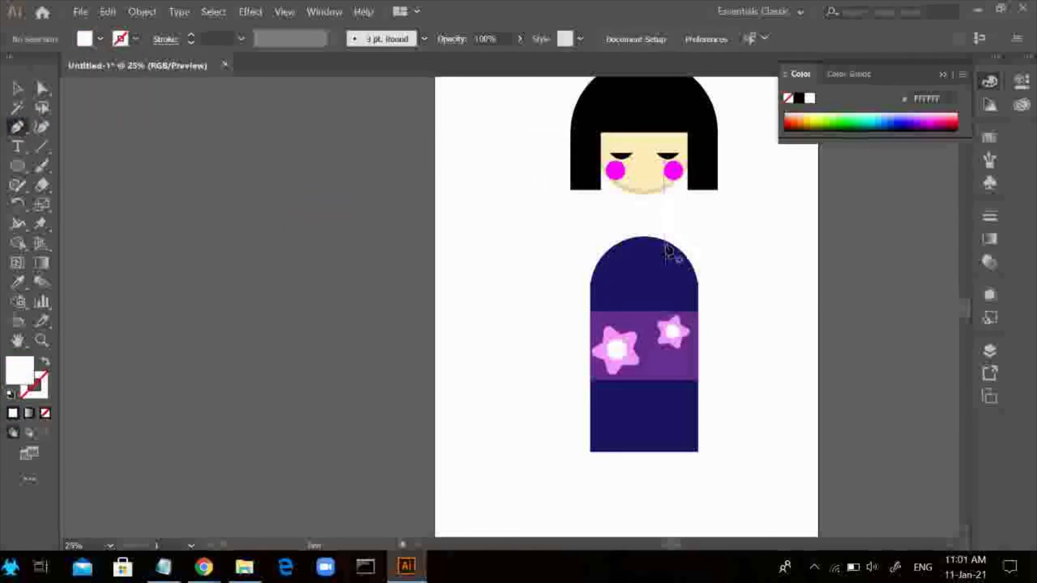
{"action": "left_click", "coordinate": [665, 241]}
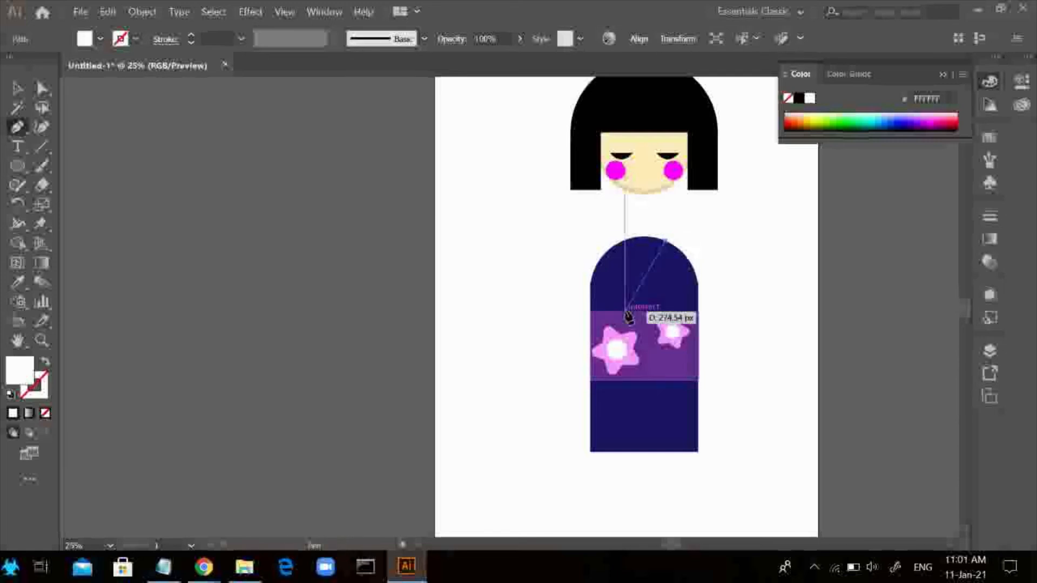
{"action": "left_click_drag", "start_coordinate": [625, 312], "coordinate": [601, 332]}
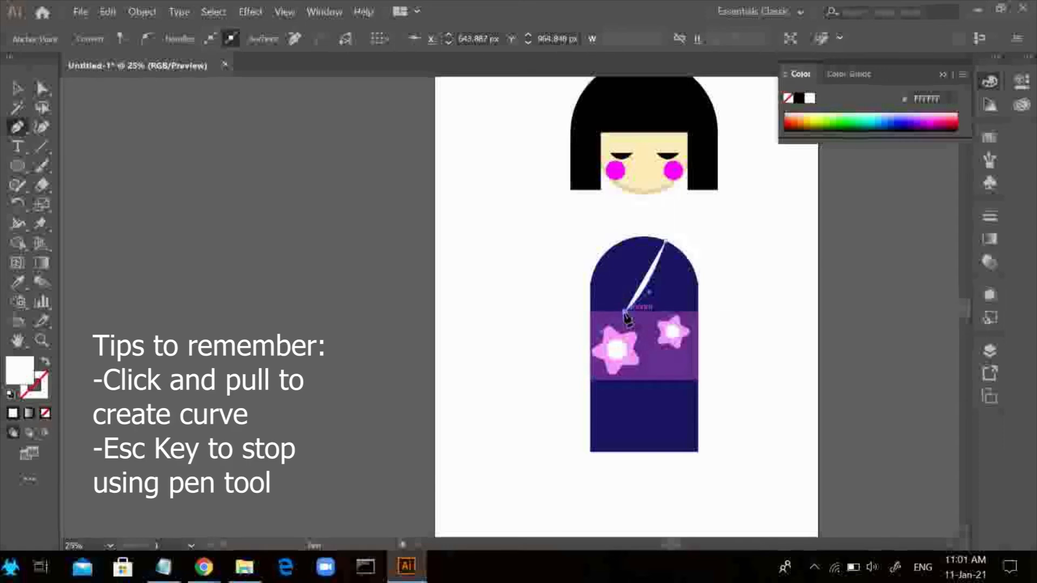
{"action": "left_click", "coordinate": [641, 312]}
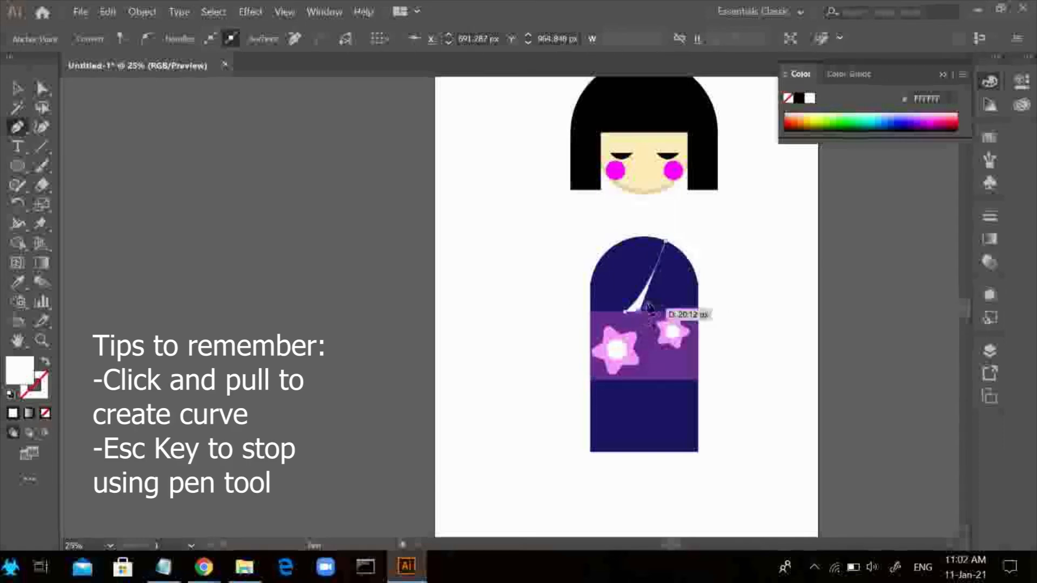
{"action": "left_click_drag", "start_coordinate": [681, 229], "coordinate": [682, 228]}
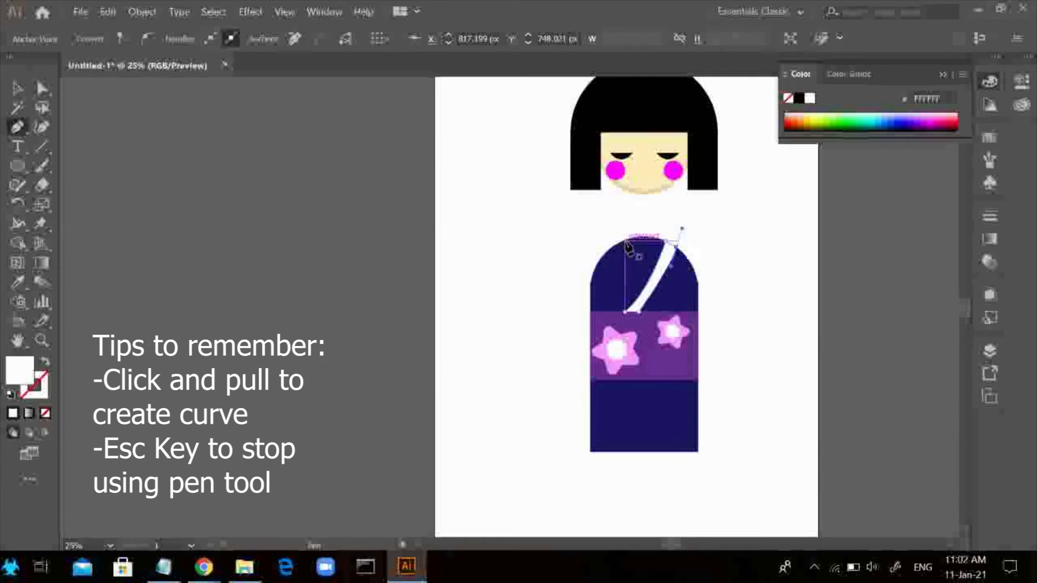
{"action": "left_click", "coordinate": [625, 241]}
{"action": "left_click", "coordinate": [651, 277]}
{"action": "key", "text": "Escape"}
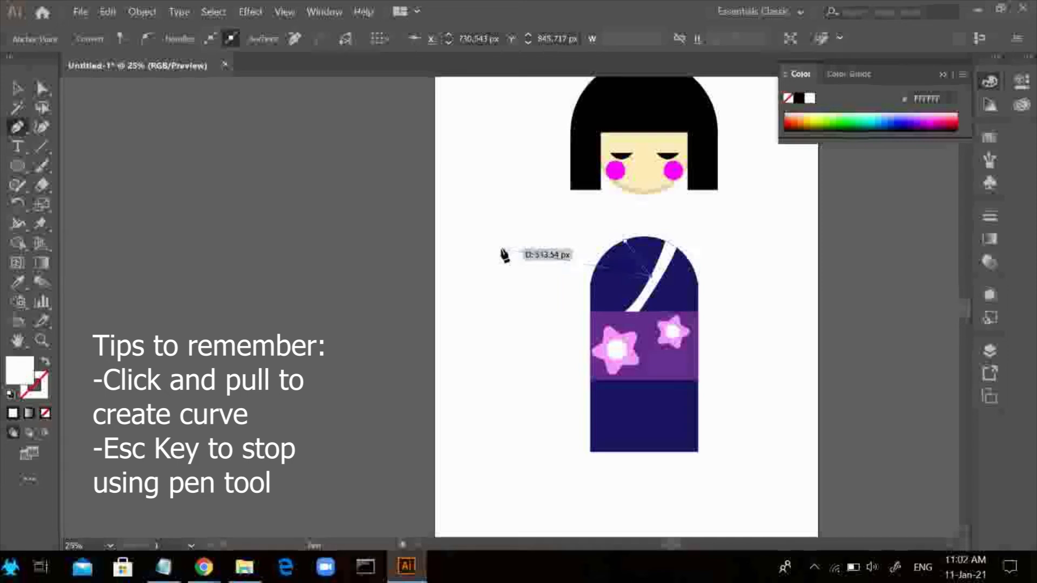
{"action": "key", "text": "ctrl+z"}
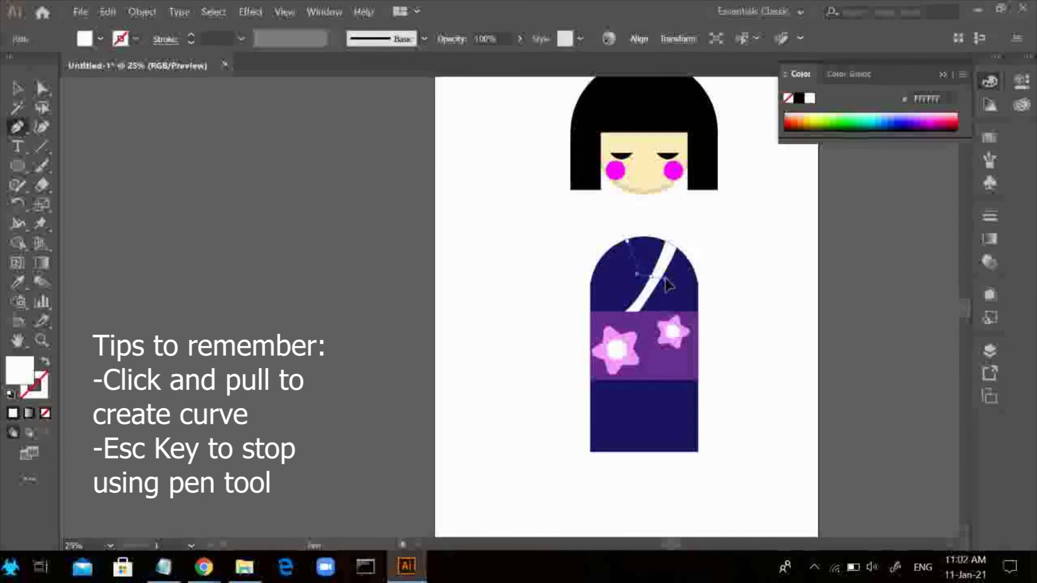
Draw a second curved white collar strip with the Pen tool from the left-hand shoulder to meet the first strip
{"action": "left_click", "coordinate": [638, 296]}
{"action": "left_click", "coordinate": [650, 277]}
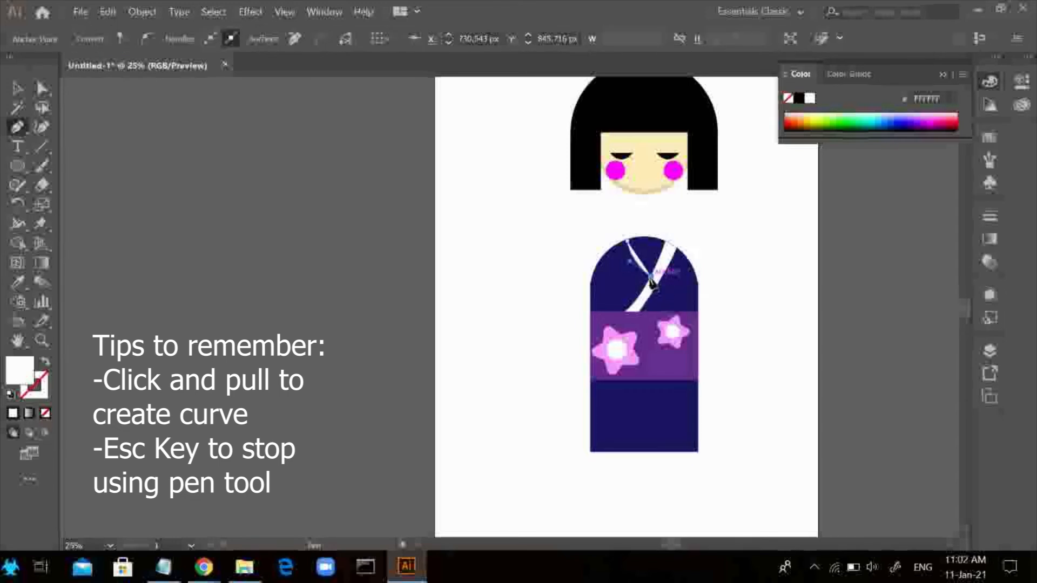
{"action": "left_click", "coordinate": [644, 289]}
{"action": "left_click_drag", "start_coordinate": [615, 245], "coordinate": [612, 232]}
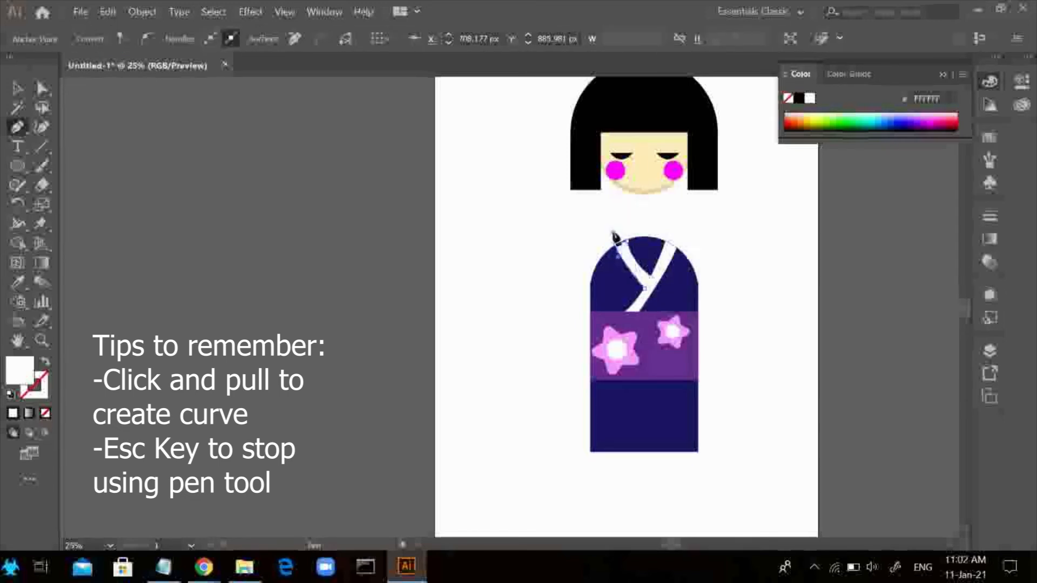
{"action": "left_click", "coordinate": [610, 234]}
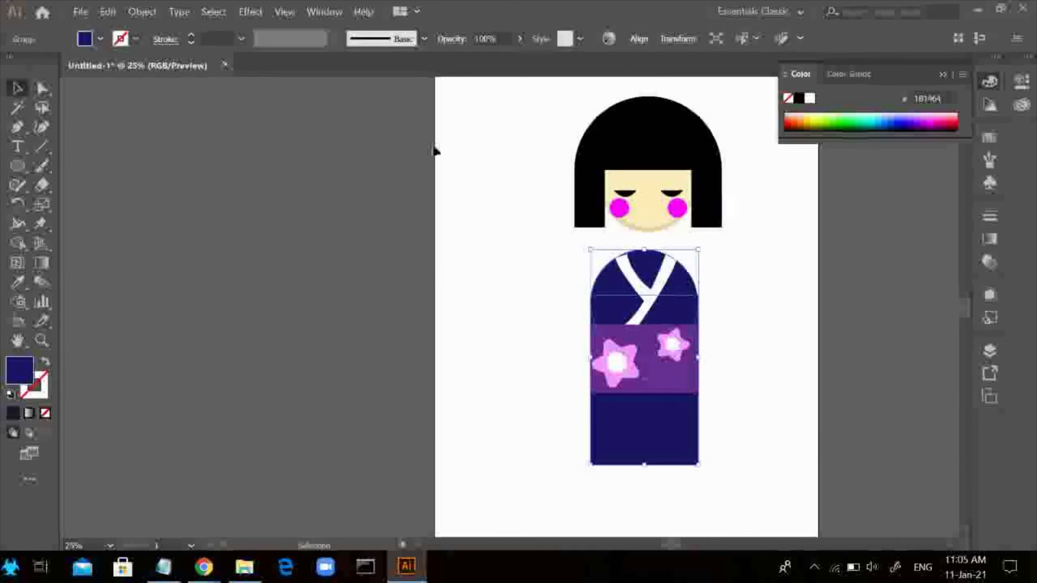
Fill the neckline area between the two white collar strips with the face's cream skin colour using the Shape Builder tool
{"action": "left_click", "coordinate": [18, 245]}
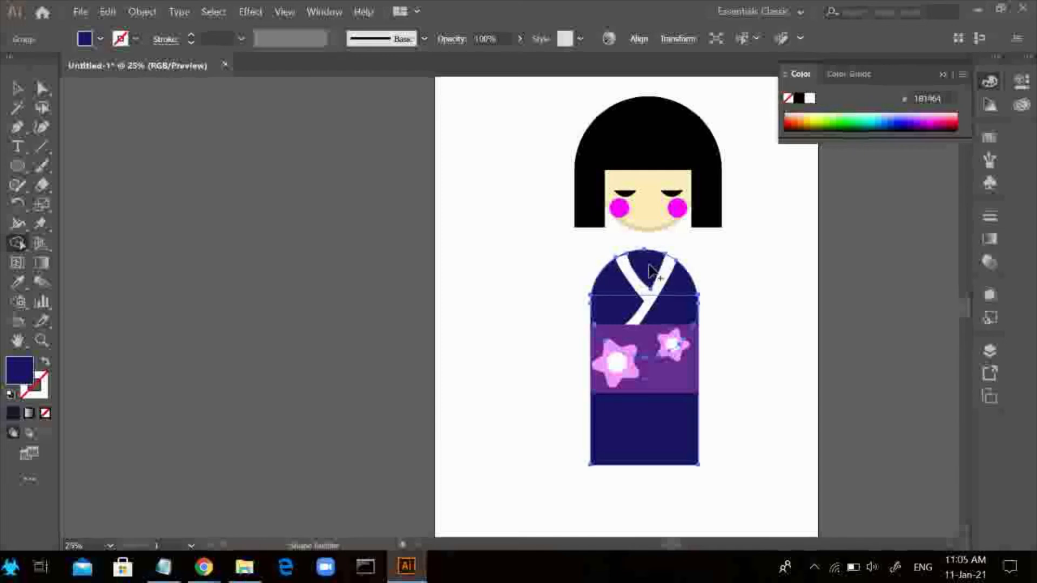
{"action": "left_click", "coordinate": [84, 39]}
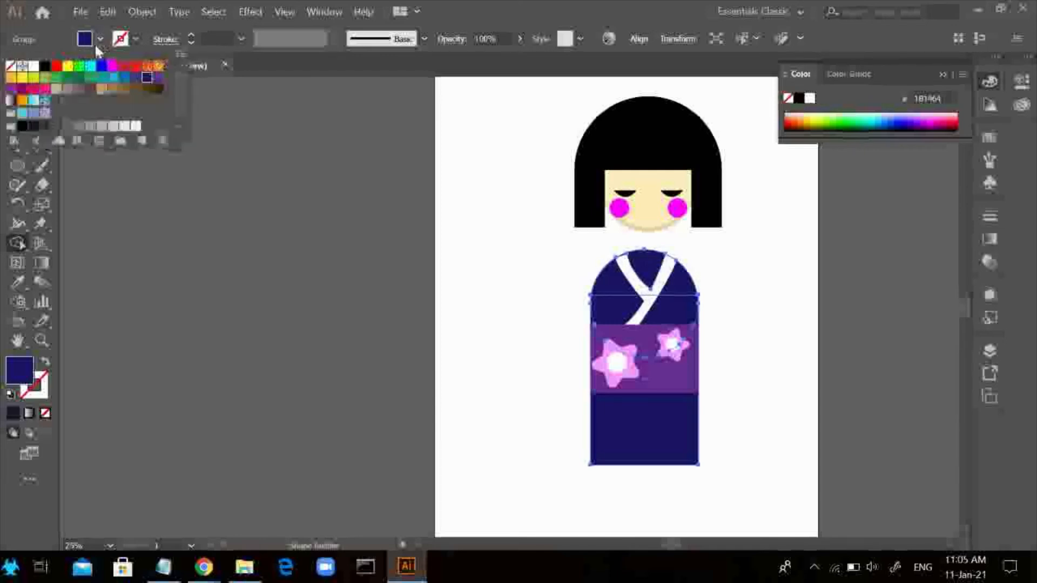
{"action": "left_click", "coordinate": [89, 89]}
{"action": "left_click", "coordinate": [655, 267]}
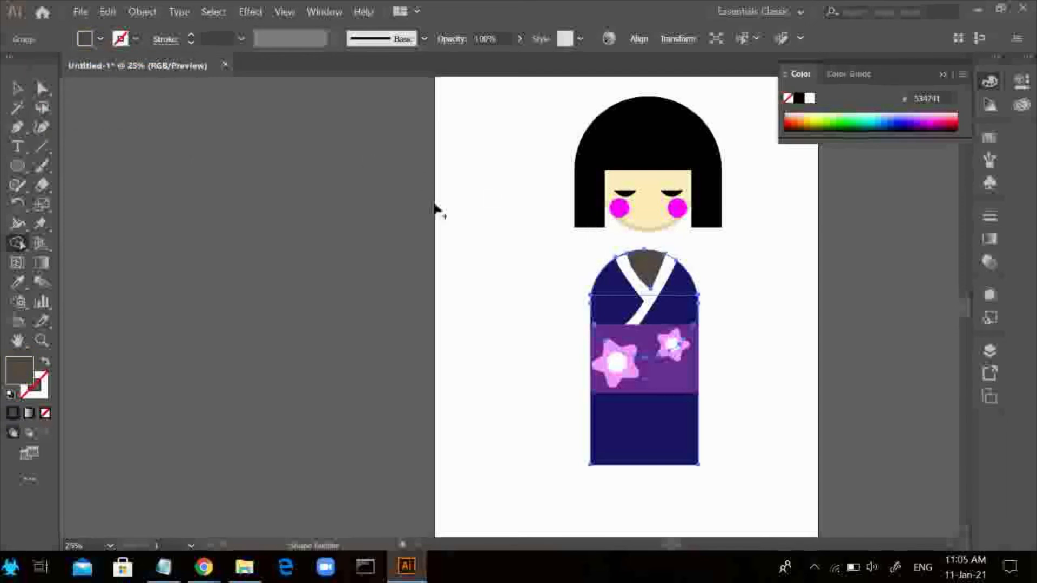
{"action": "left_click", "coordinate": [23, 83]}
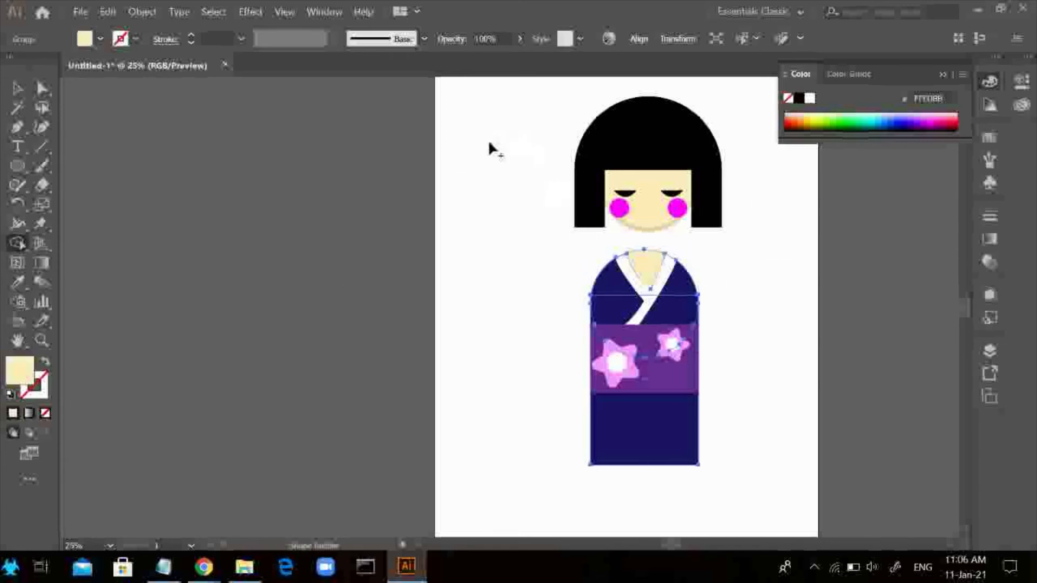
{"action": "left_click", "coordinate": [25, 88]}
{"action": "left_click", "coordinate": [532, 201]}
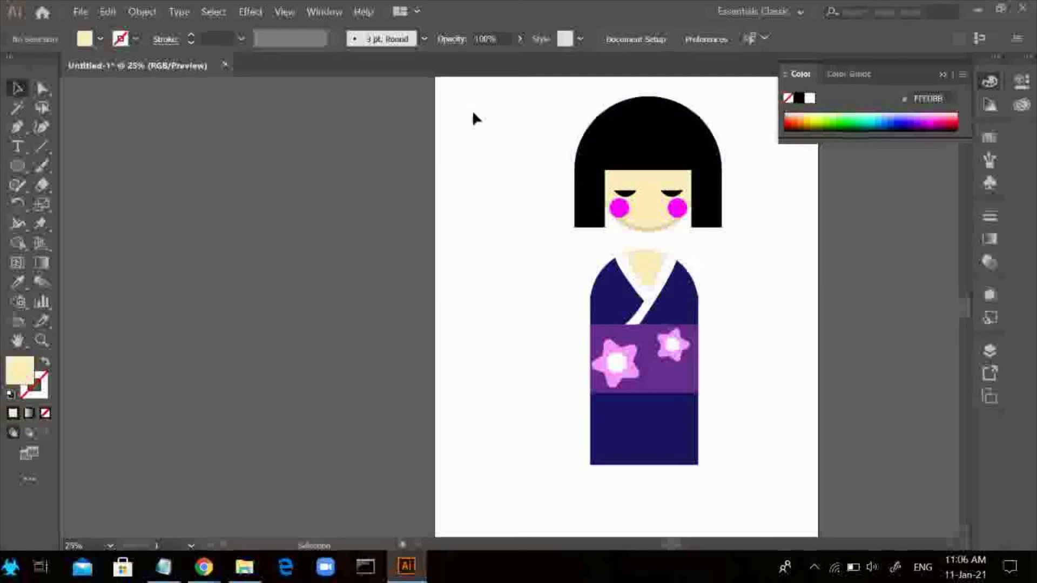
Move the complete head with its hair and face down onto the kimono's neckline
{"action": "left_click_drag", "start_coordinate": [473, 111], "coordinate": [814, 243]}
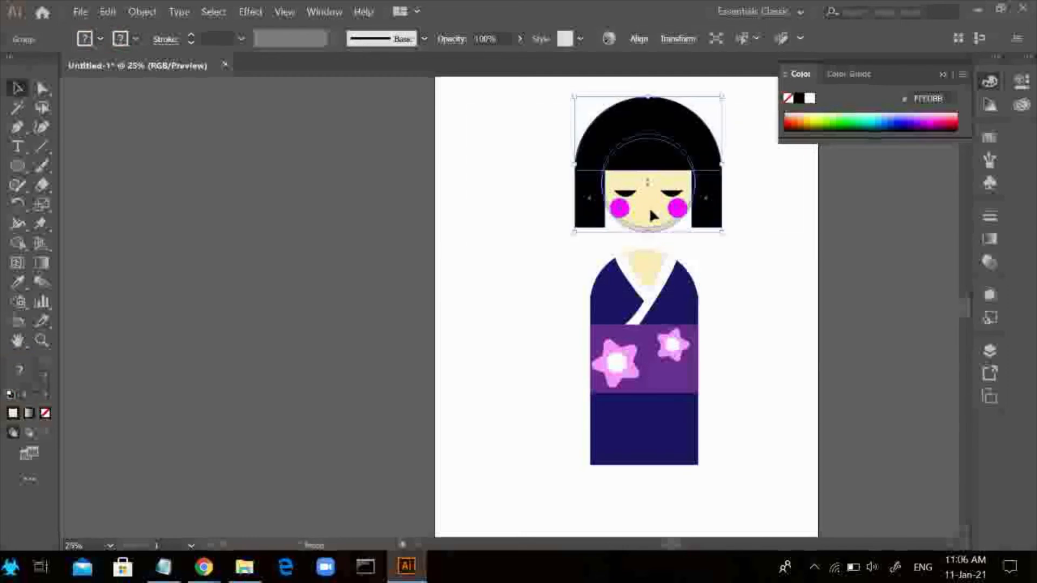
{"action": "left_click_drag", "start_coordinate": [649, 207], "coordinate": [650, 238]}
{"action": "left_click", "coordinate": [456, 254]}
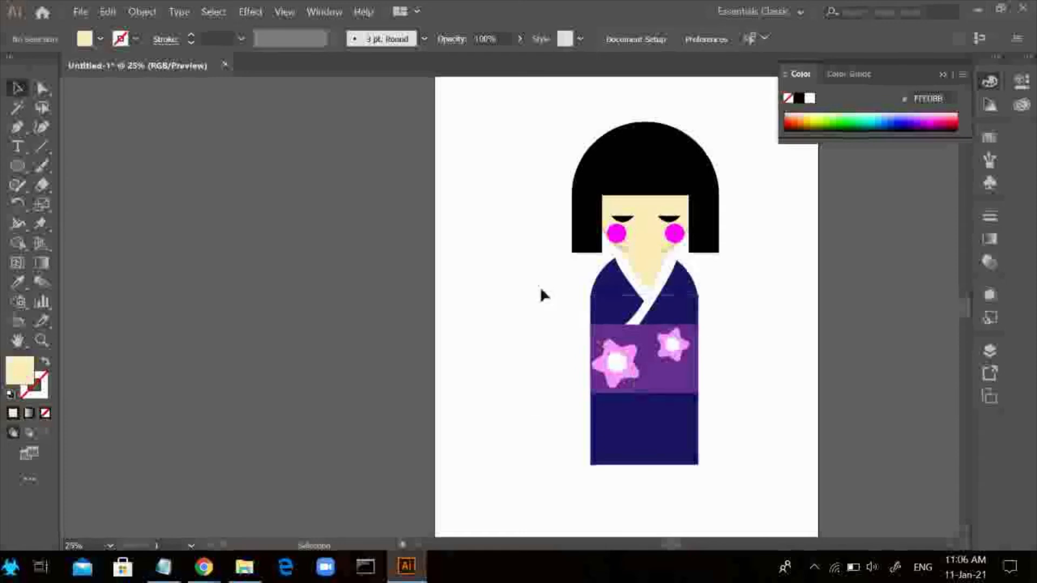
Send all parts of the kimono body to the back, behind the head
{"action": "left_click_drag", "start_coordinate": [791, 491], "coordinate": [790, 492]}
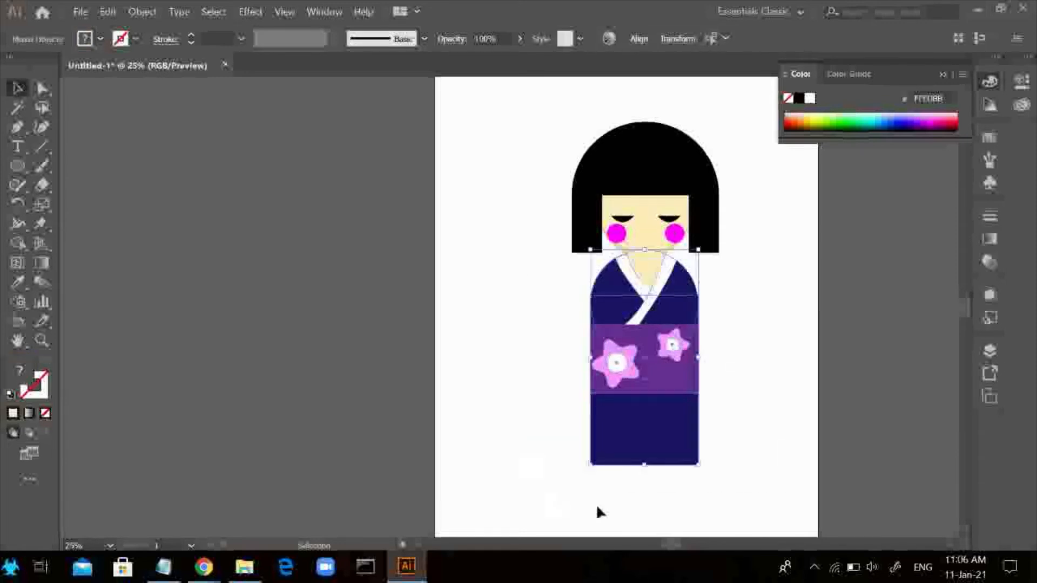
{"action": "right_click", "coordinate": [729, 396]}
{"action": "mouse_move", "coordinate": [779, 322]}
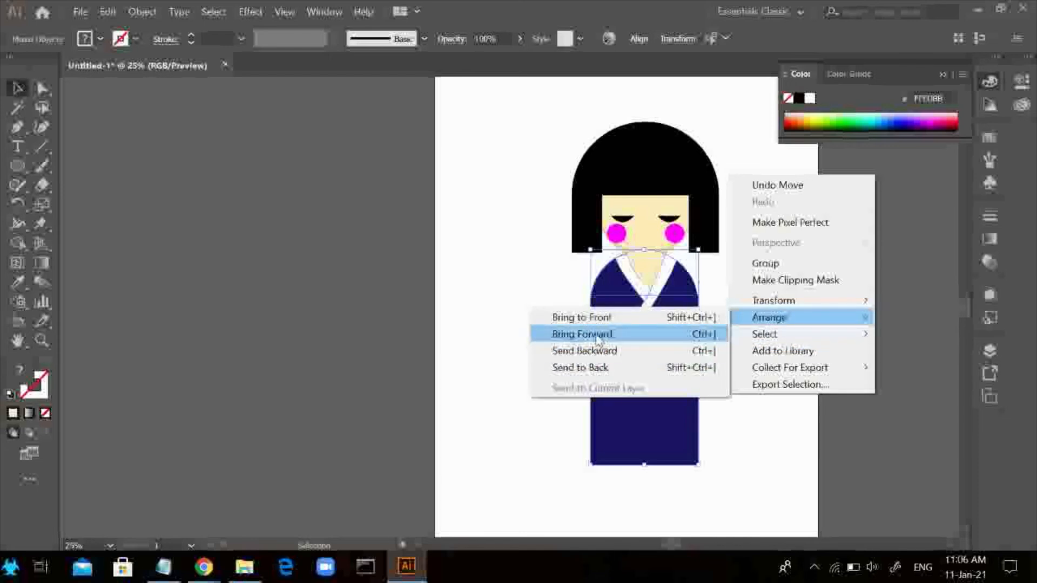
{"action": "left_click", "coordinate": [589, 366]}
Create a second layer, place it below the character's layer and make it the active layer
{"action": "left_click", "coordinate": [990, 351]}
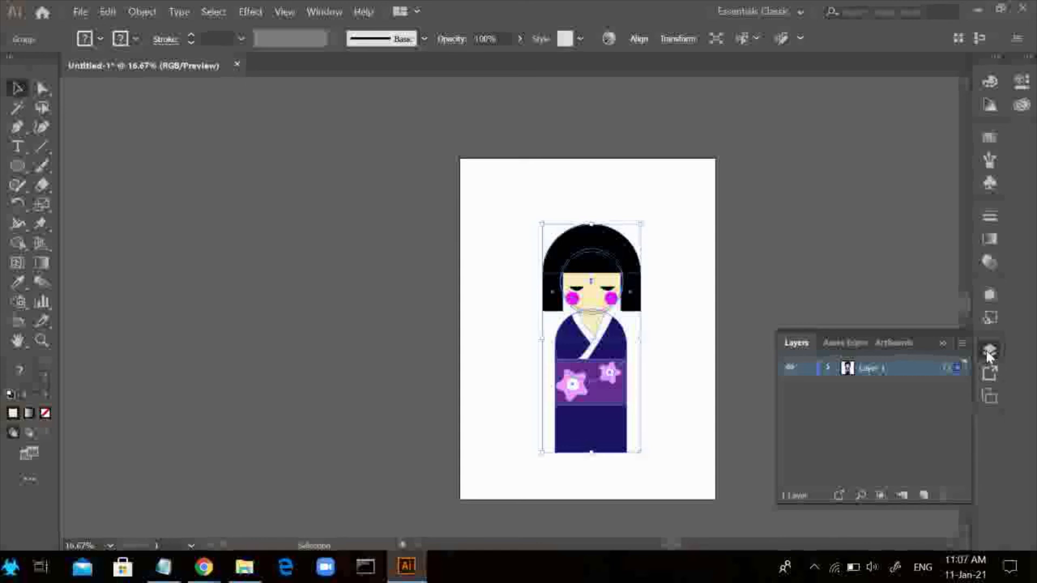
{"action": "left_click", "coordinate": [922, 495]}
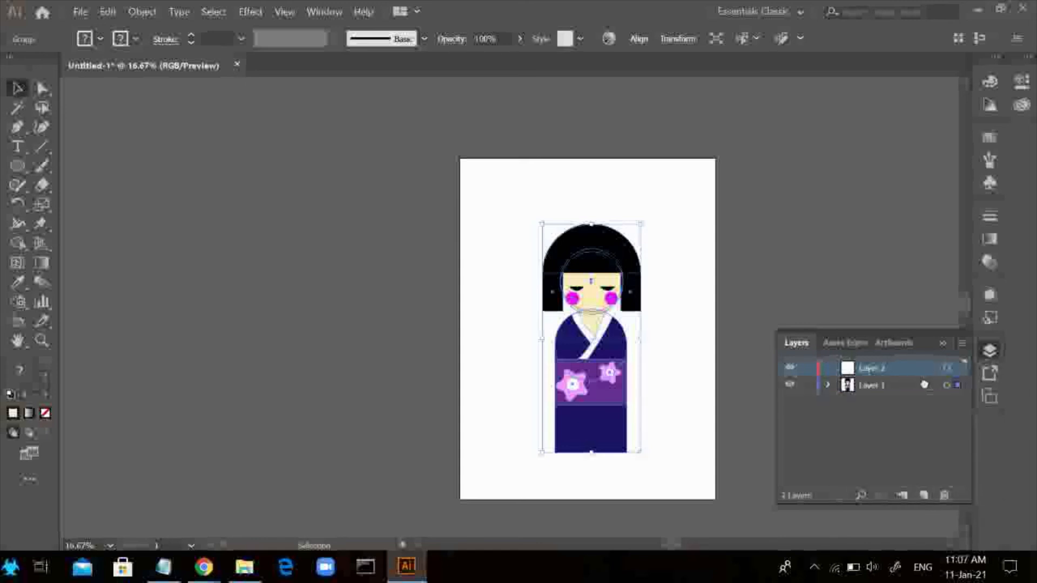
{"action": "left_click_drag", "start_coordinate": [924, 385], "coordinate": [924, 365]}
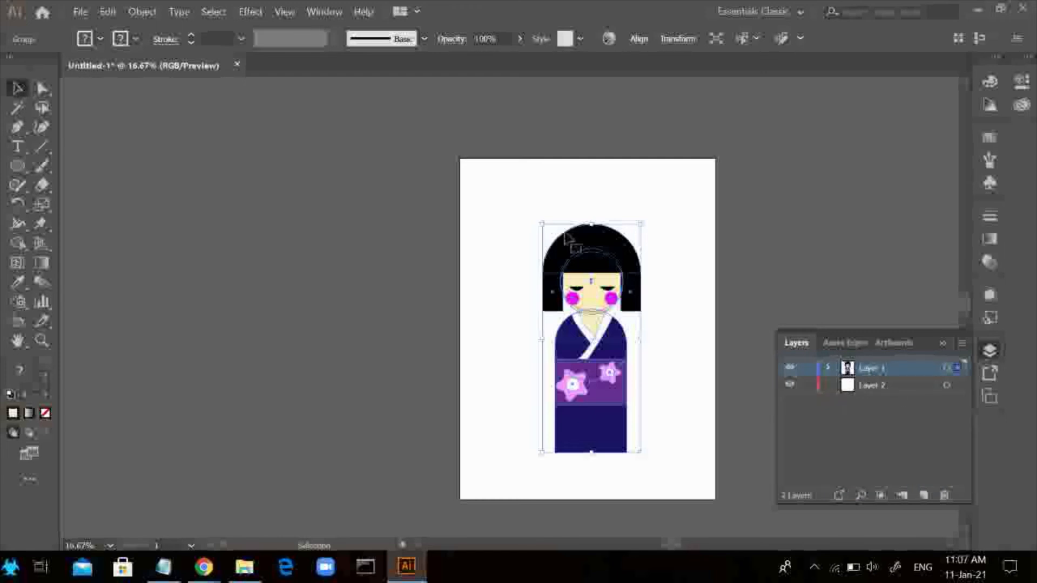
{"action": "left_click", "coordinate": [897, 384]}
{"action": "left_click", "coordinate": [937, 308]}
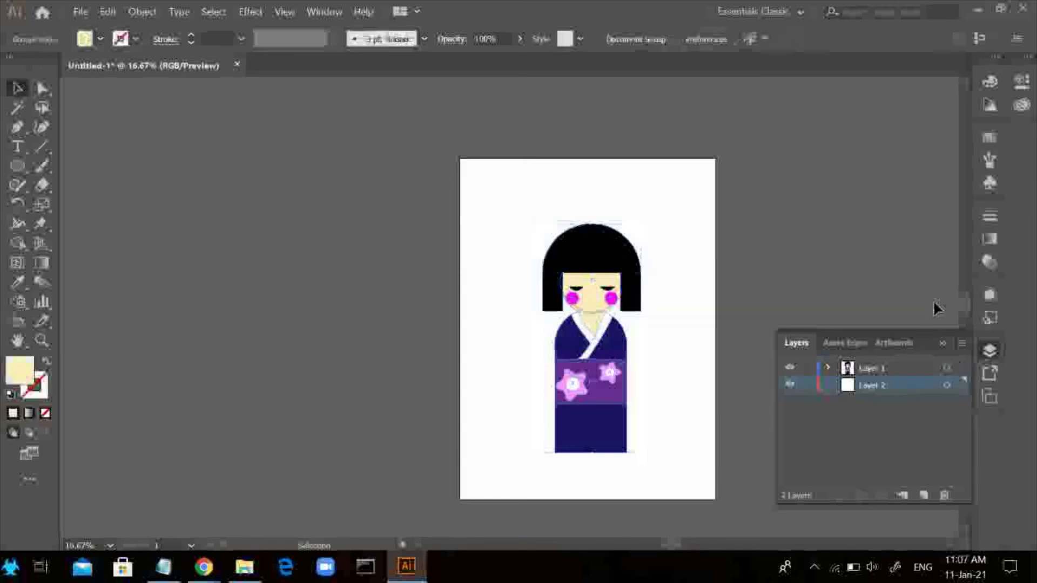
{"action": "left_click", "coordinate": [988, 351]}
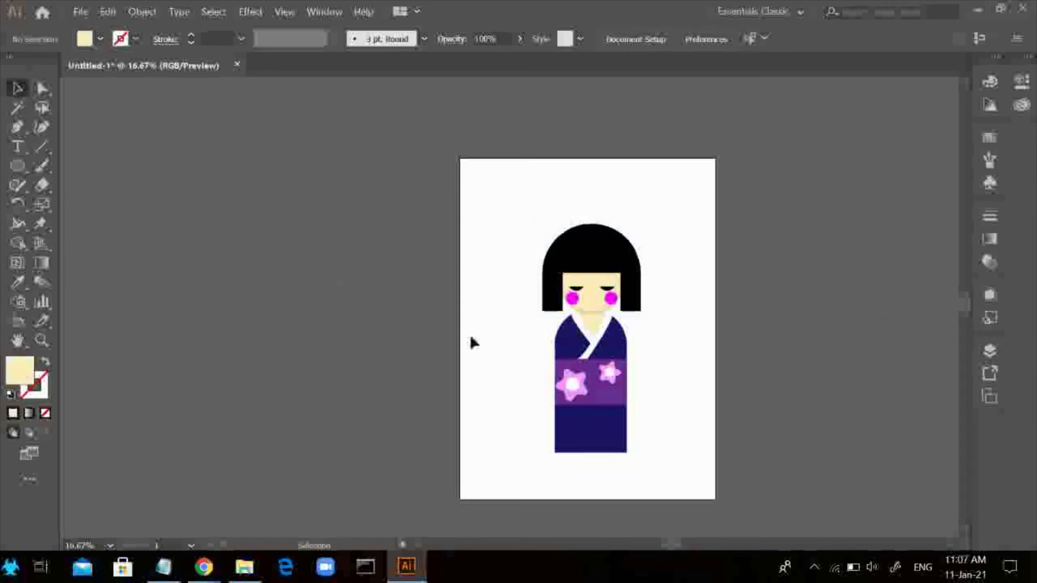
Draw a background rectangle behind the character that extends slightly beyond the artboard's edges
{"action": "left_click", "coordinate": [19, 166]}
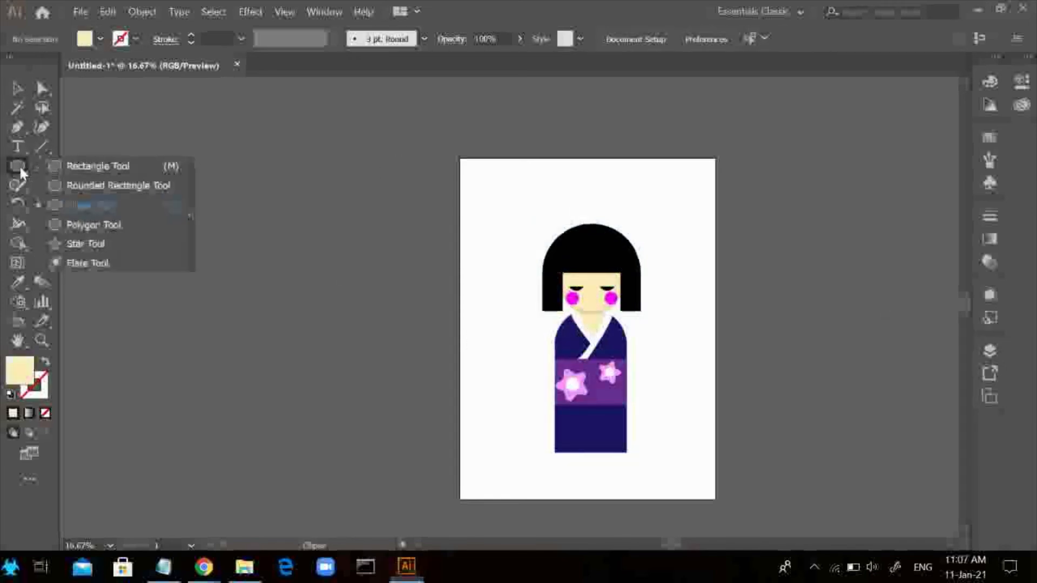
{"action": "left_click", "coordinate": [102, 166]}
{"action": "left_click_drag", "start_coordinate": [460, 160], "coordinate": [730, 509]}
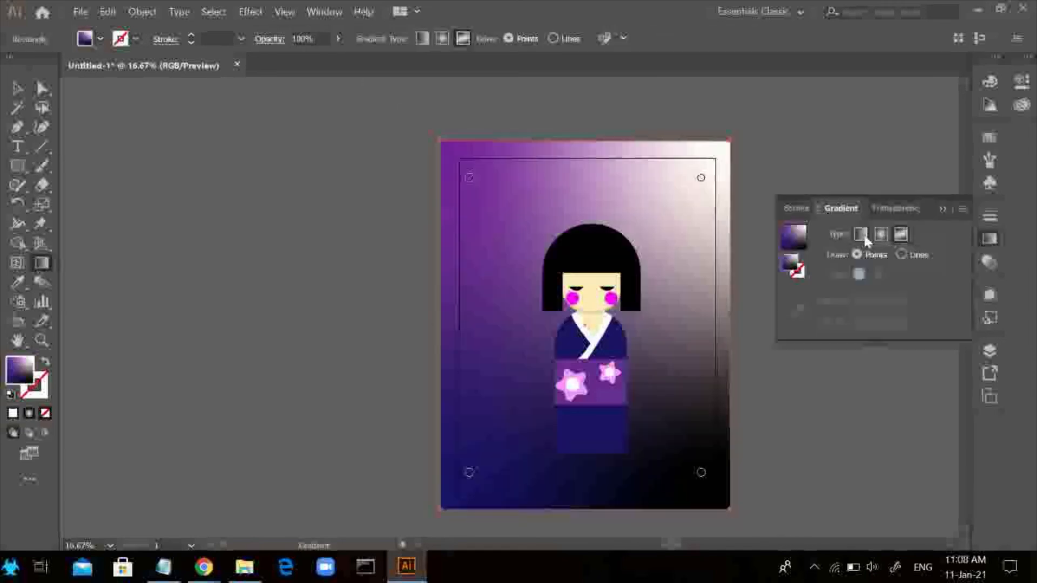
Give the background rectangle a linear gradient running from white to cyan
{"action": "left_click", "coordinate": [864, 235]}
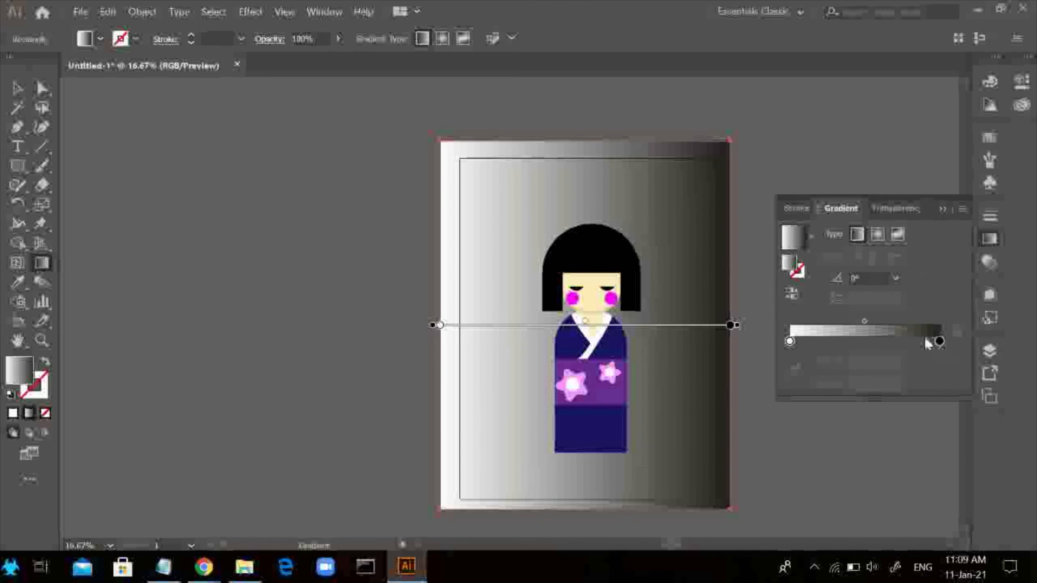
{"action": "double_click", "coordinate": [939, 341]}
{"action": "left_click", "coordinate": [812, 394]}
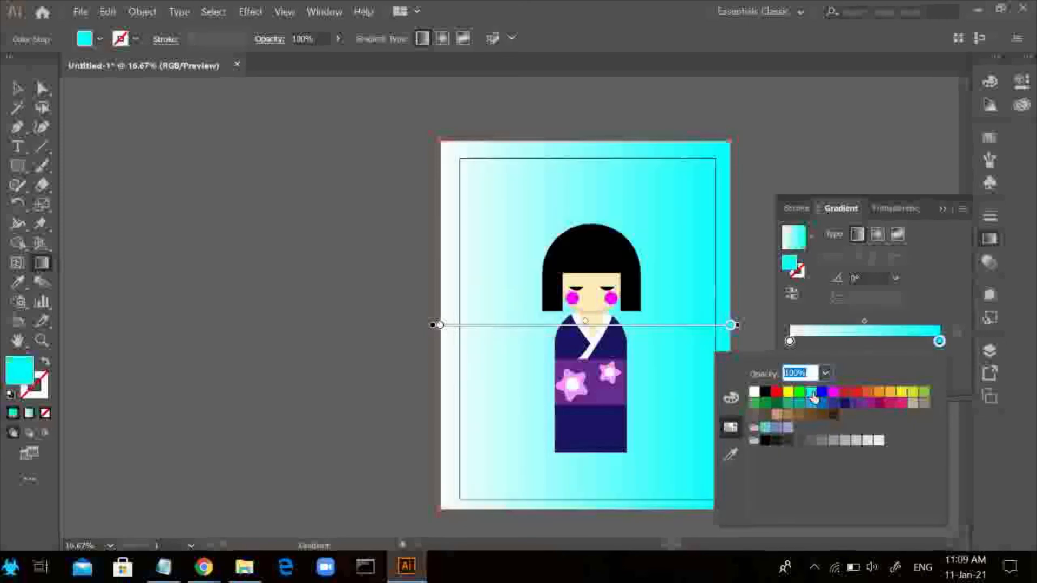
{"action": "left_click", "coordinate": [893, 338]}
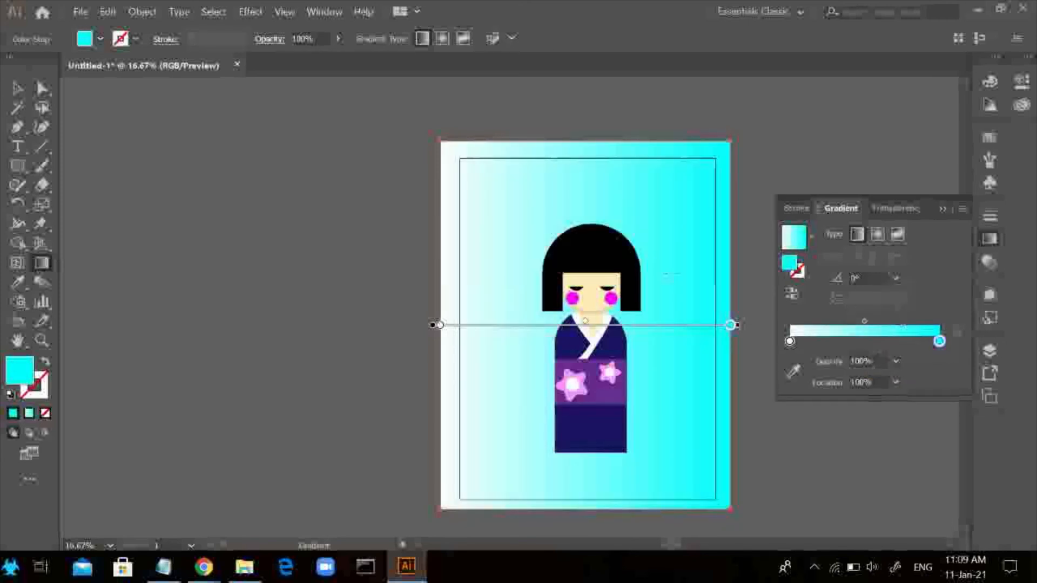
Add an area text frame at the artboard's upper-left corner reading "Introducing" at 150 pt
{"action": "left_click", "coordinate": [16, 146]}
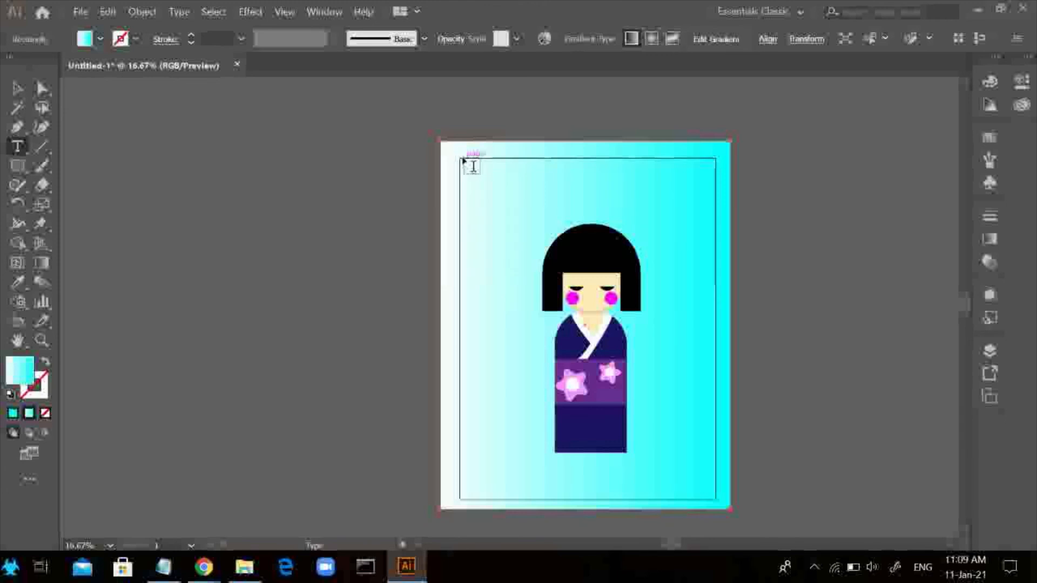
{"action": "left_click_drag", "start_coordinate": [463, 161], "coordinate": [593, 198]}
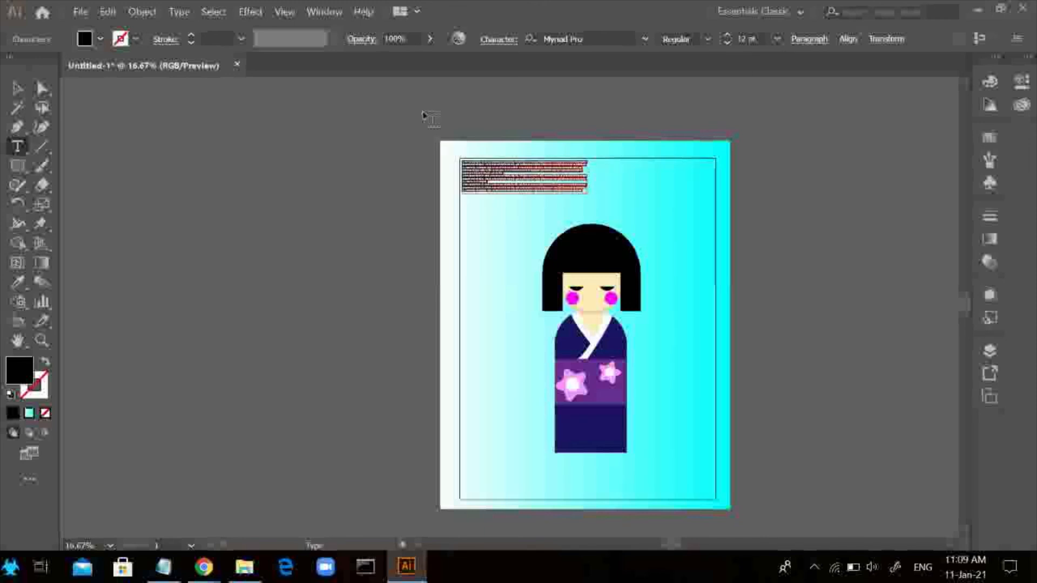
{"action": "key", "text": "BackSpace"}
{"action": "type", "text": "150"}
{"action": "key", "text": "Return"}
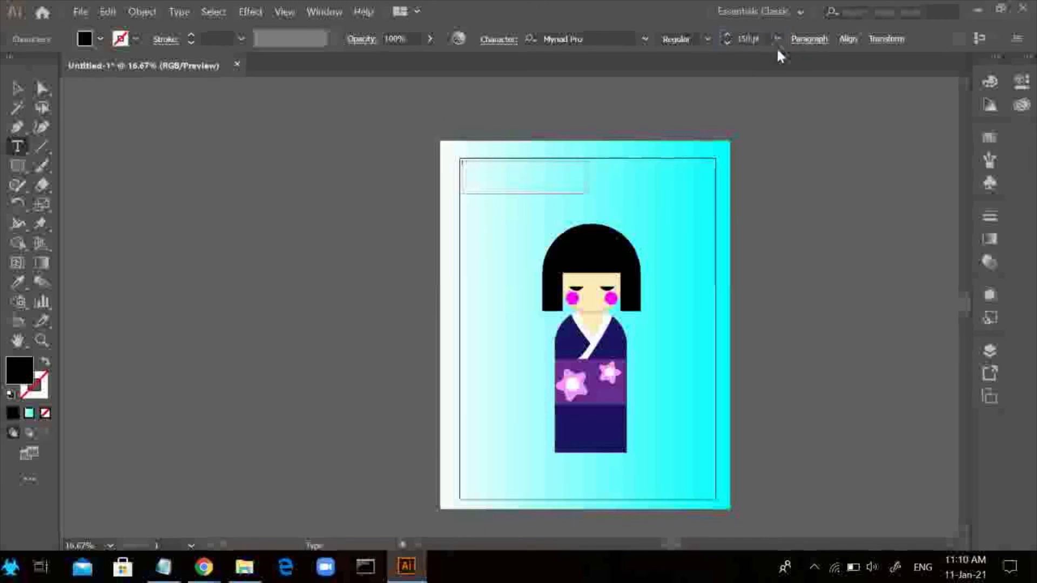
{"action": "type", "text": "Introducing"}
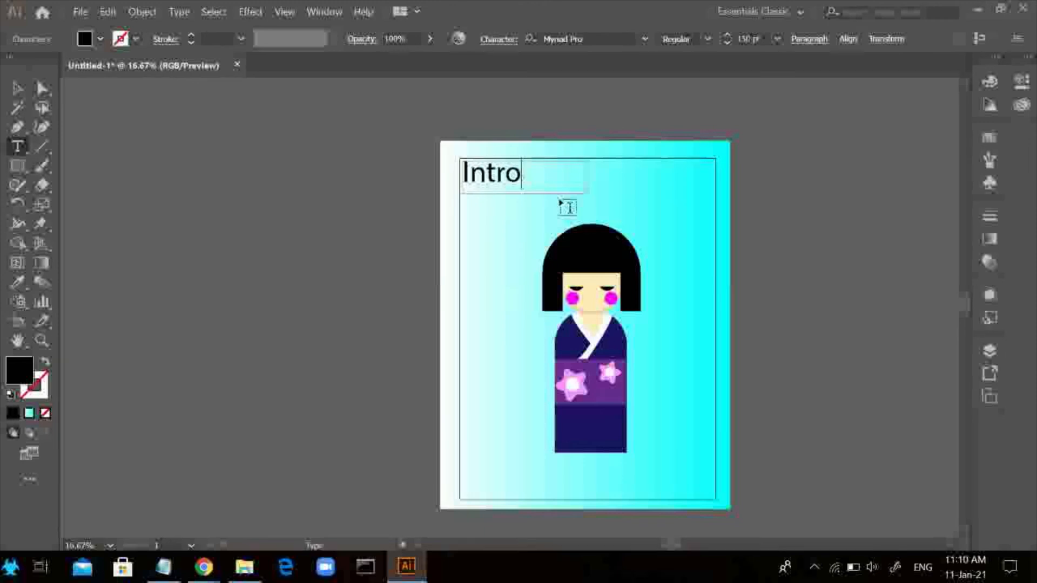
{"action": "key", "text": "Escape"}
Change the font of the "Introducing" heading to Broadway
{"action": "left_click_drag", "start_coordinate": [587, 176], "coordinate": [462, 178]}
{"action": "double_click", "coordinate": [601, 181]}
{"action": "left_click", "coordinate": [645, 39]}
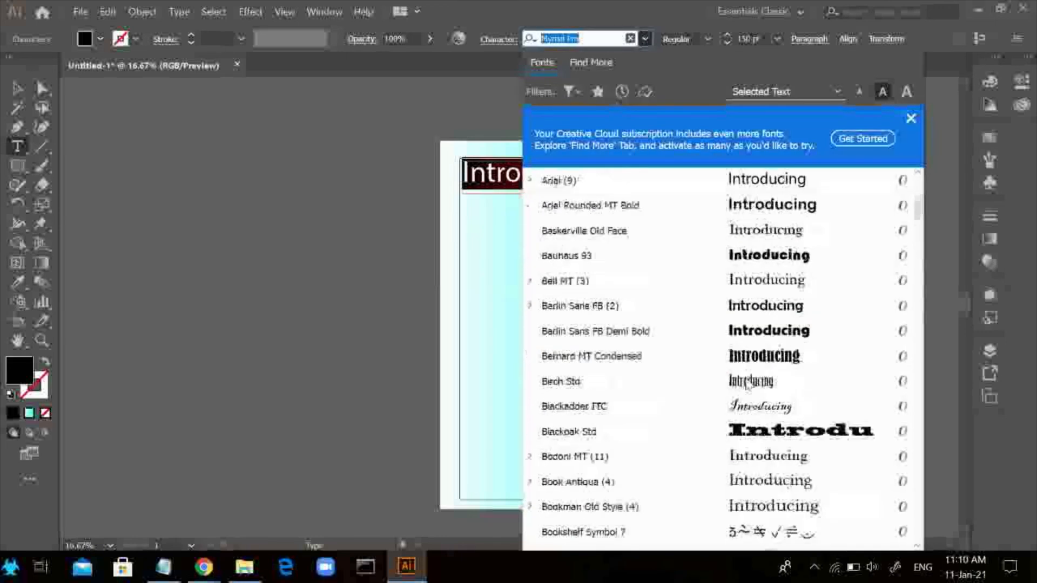
{"action": "scroll", "coordinate": [747, 383], "scroll_direction": "down", "scroll_amount": 8}
{"action": "scroll", "coordinate": [746, 302], "scroll_direction": "up", "scroll_amount": 10}
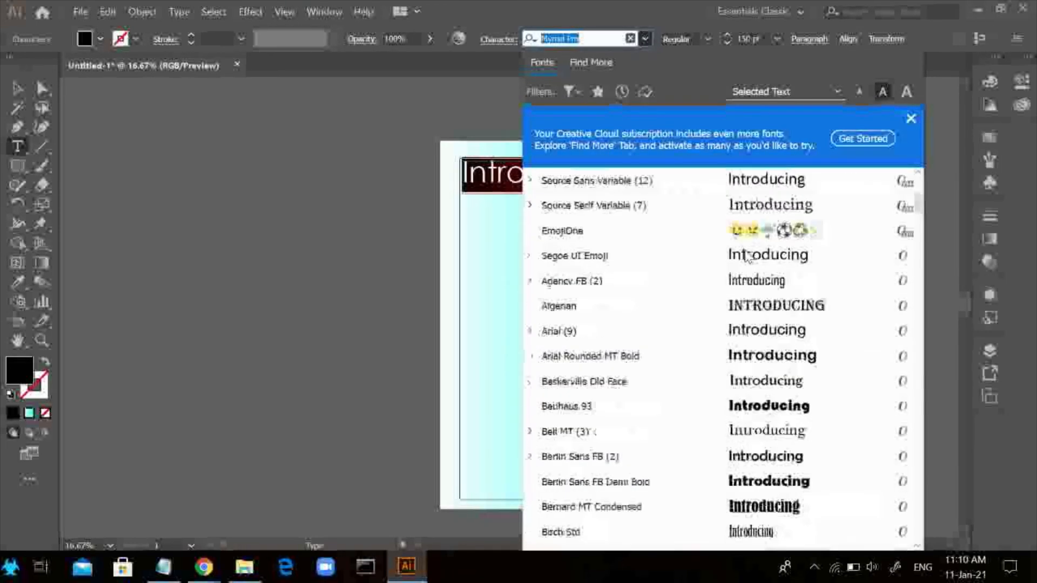
{"action": "scroll", "coordinate": [746, 256], "scroll_direction": "down", "scroll_amount": 8}
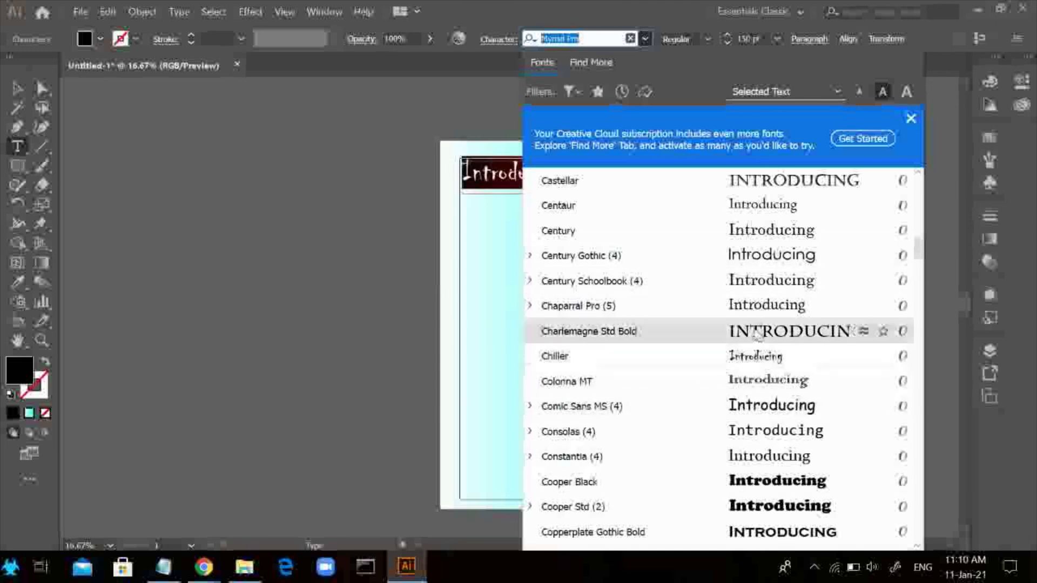
{"action": "scroll", "coordinate": [758, 335], "scroll_direction": "up", "scroll_amount": 10}
{"action": "left_click", "coordinate": [760, 179]}
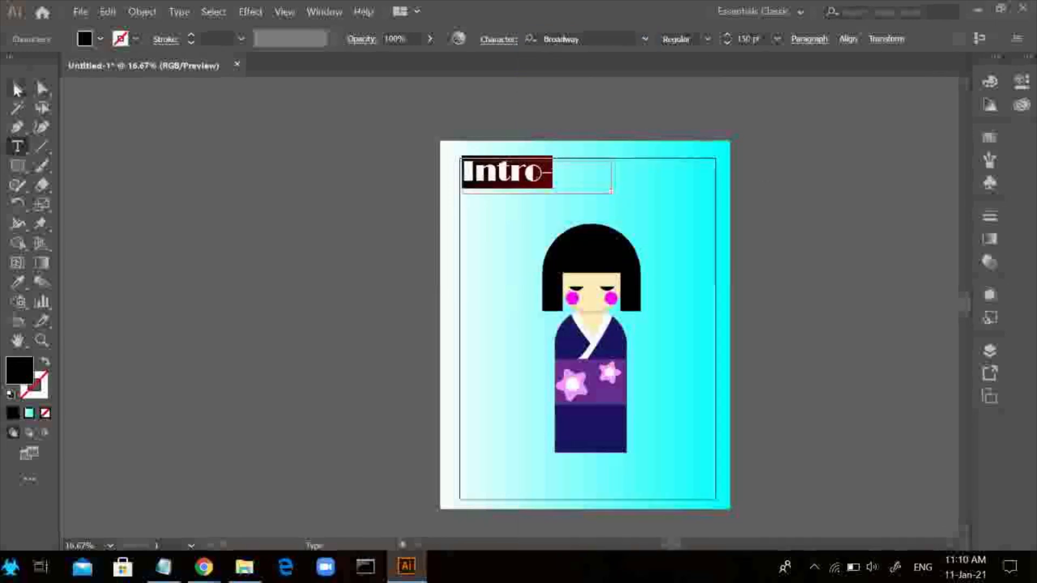
Widen the heading's text frame to fit the whole word "Introducing" and set its font size to 100 pt
{"action": "left_click", "coordinate": [611, 178]}
{"action": "type", "text": "ducing"}
{"action": "key", "text": "Escape"}
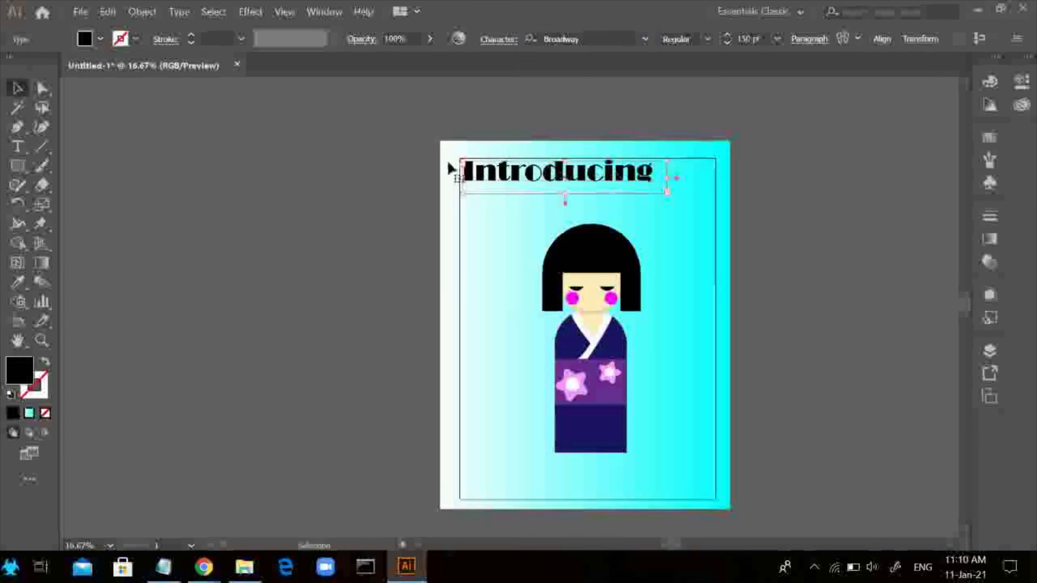
{"action": "double_click", "coordinate": [643, 178]}
{"action": "left_click_drag", "start_coordinate": [643, 178], "coordinate": [461, 172]}
{"action": "left_click", "coordinate": [748, 39]}
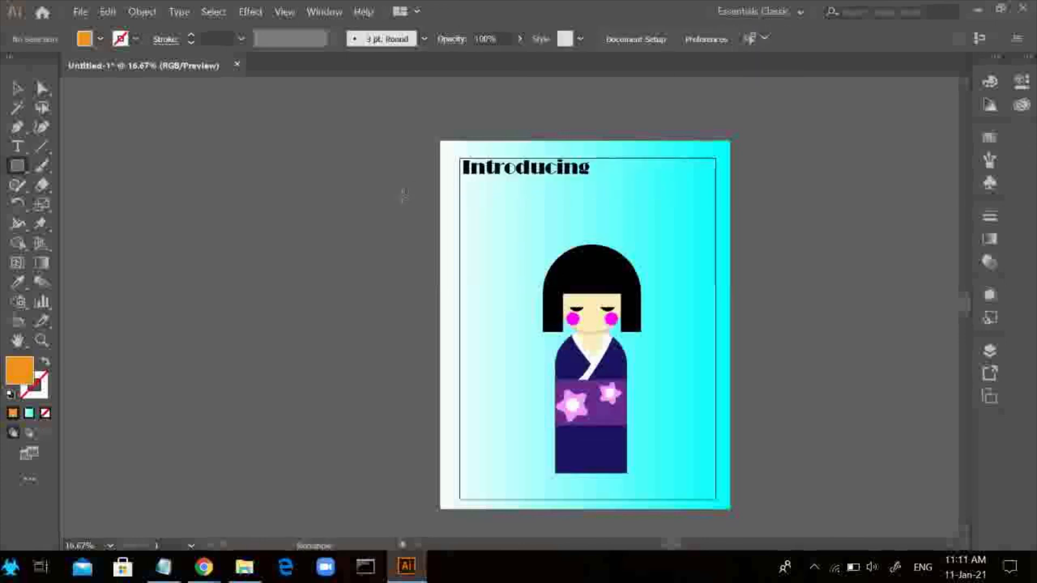
Draw an orange banner rectangle across the poster below the heading and tilt it slightly counter-clockwise
{"action": "mouse_move", "coordinate": [417, 195]}
{"action": "left_mouse_down"}
{"action": "mouse_move", "coordinate": [748, 260]}
{"action": "mouse_move", "coordinate": [750, 276]}
{"action": "mouse_move", "coordinate": [759, 218]}
{"action": "left_mouse_up"}
{"action": "key", "text": "v"}
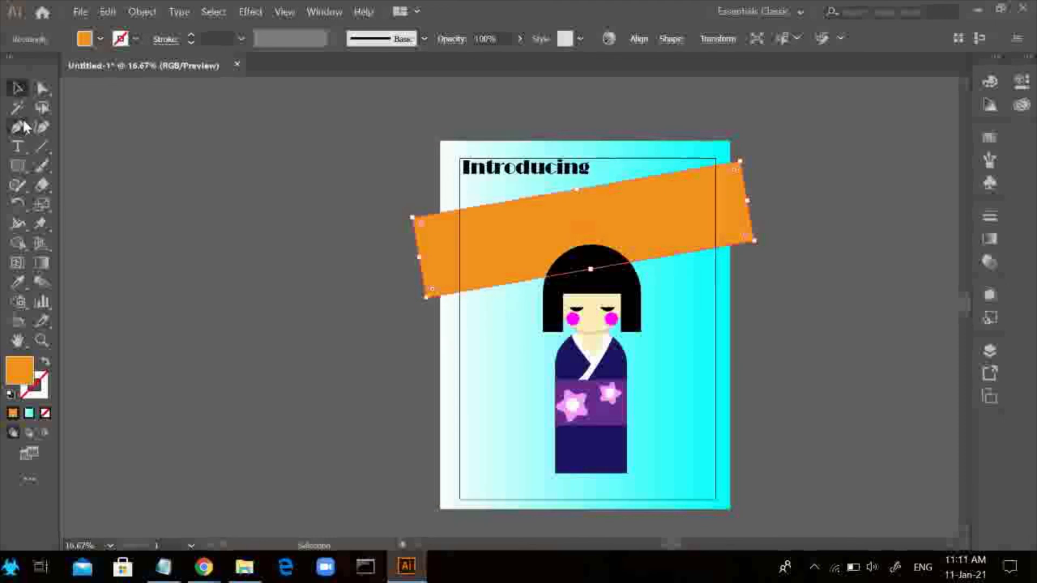
Add the text "Kokeshi Doll" in Broadway at 100 pt and move it onto the orange banner
{"action": "left_click", "coordinate": [19, 146]}
{"action": "left_click_drag", "start_coordinate": [371, 236], "coordinate": [528, 277]}
{"action": "type", "text": "Ko"}
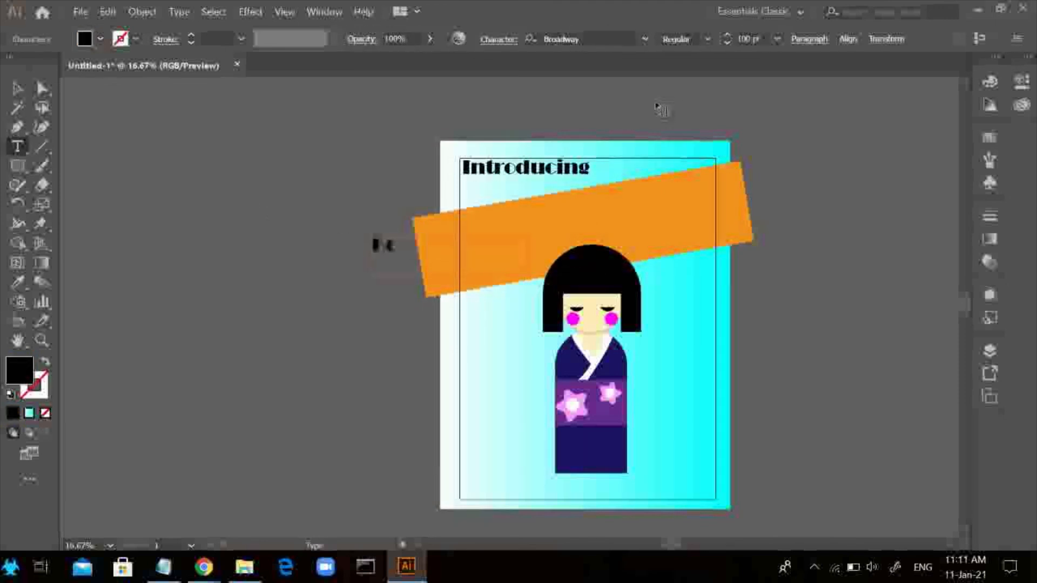
{"action": "type", "text": "keshi Doll"}
{"action": "left_click", "coordinate": [18, 88]}
{"action": "left_click_drag", "start_coordinate": [449, 252], "coordinate": [614, 241]}
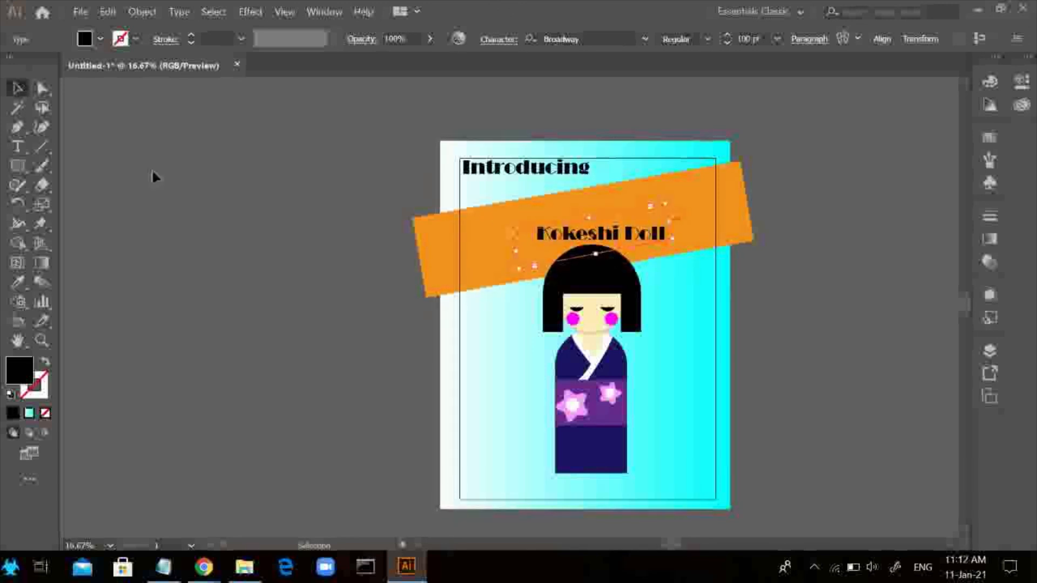
Rotate the "Kokeshi Doll" text to match the orange banner's tilt and set its font size to 150 pt
{"action": "right_click", "coordinate": [152, 169]}
{"action": "left_click", "coordinate": [170, 179]}
{"action": "right_click", "coordinate": [592, 227]}
{"action": "mouse_move", "coordinate": [762, 419]}
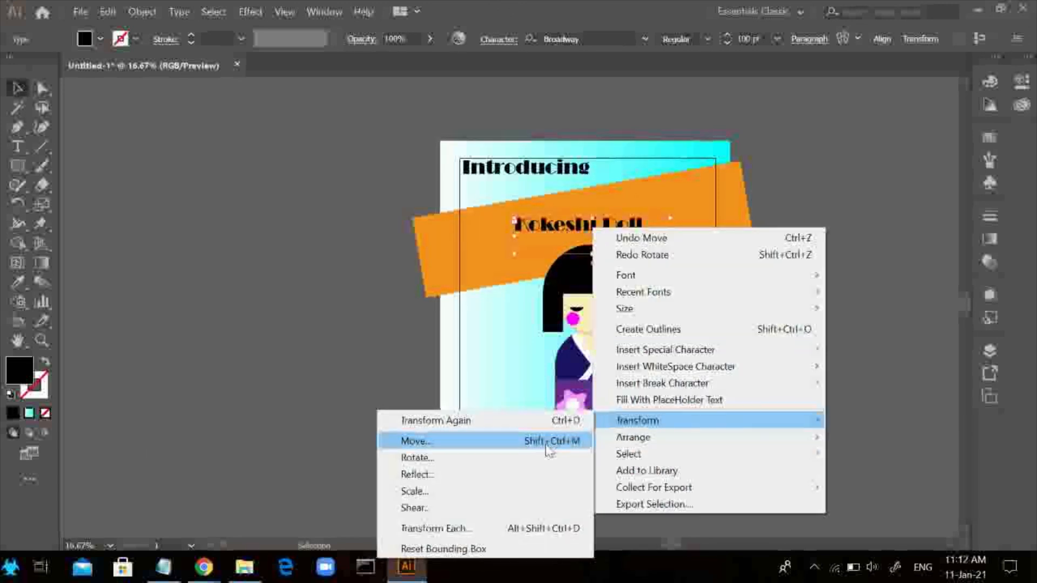
{"action": "left_click", "coordinate": [545, 457]}
{"action": "type", "text": "42"}
{"action": "key", "text": "Tab"}
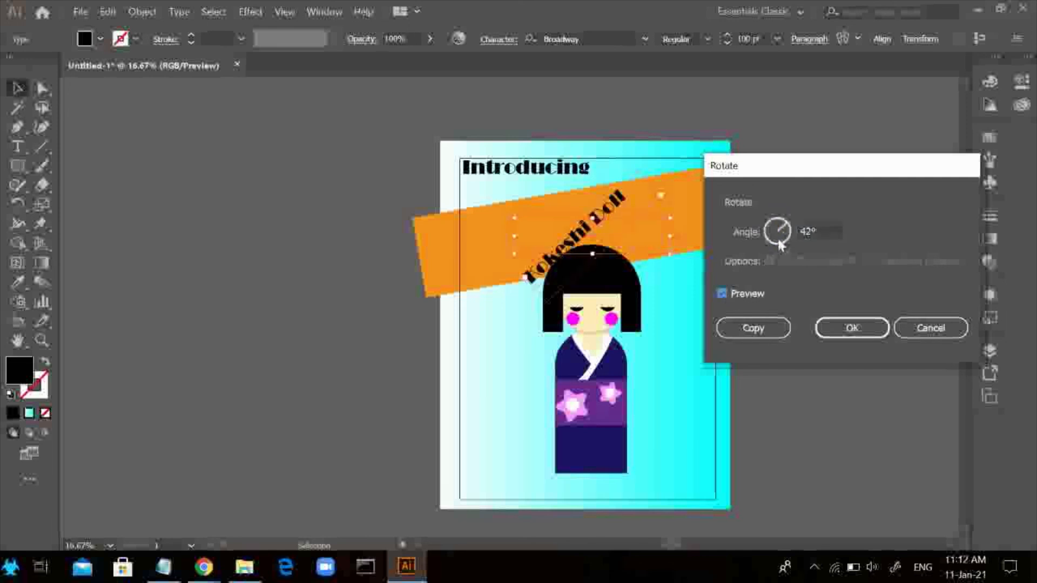
{"action": "left_click_drag", "start_coordinate": [779, 244], "coordinate": [795, 236]}
{"action": "left_click", "coordinate": [852, 328]}
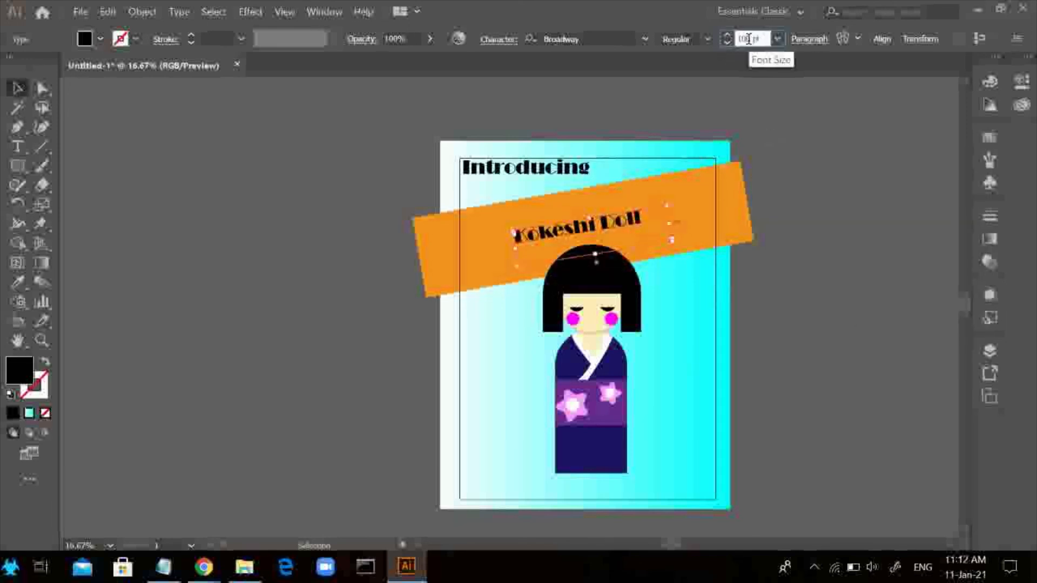
{"action": "key", "text": "Return"}
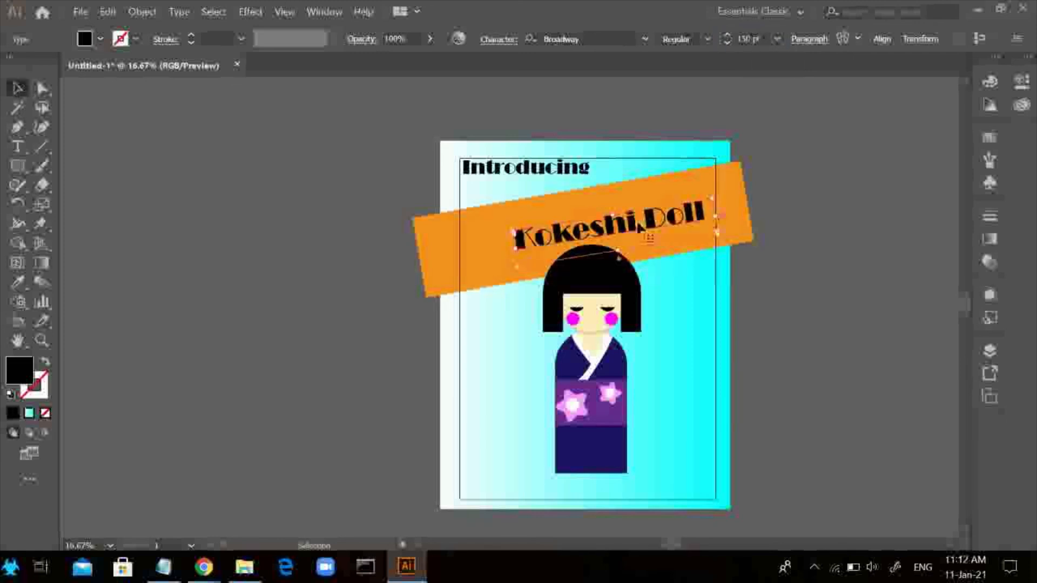
Fill the "Kokeshi Doll" banner text with white and shift it slightly left along the orange banner
{"action": "left_click", "coordinate": [85, 38]}
{"action": "left_click", "coordinate": [34, 67]}
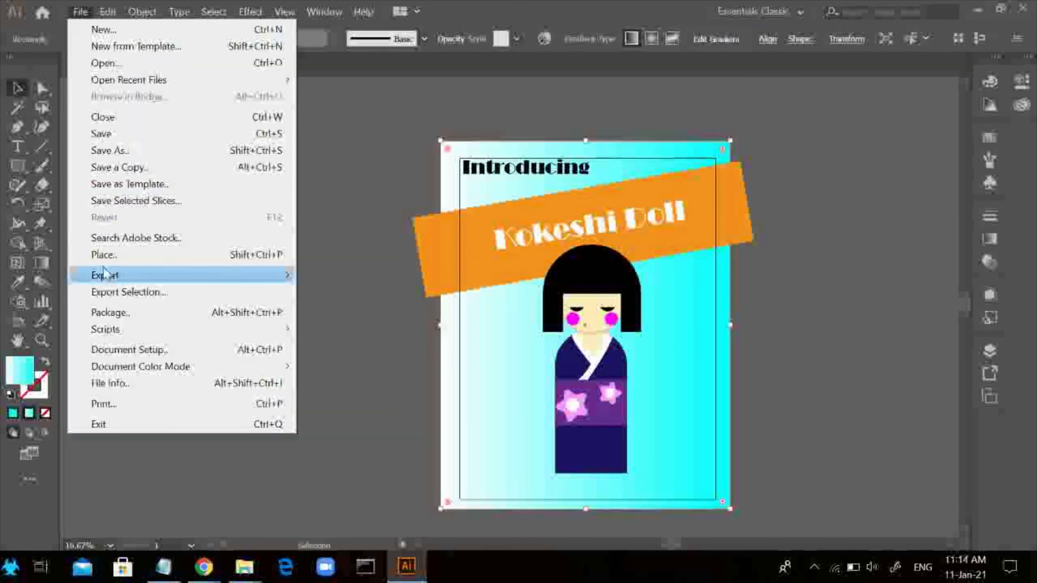
Export all artboards to the Desktop as a JPEG named "Kokeshi Doll", using RGB, medium quality 5 and 72 ppi
{"action": "mouse_move", "coordinate": [278, 273]}
{"action": "left_click", "coordinate": [340, 290]}
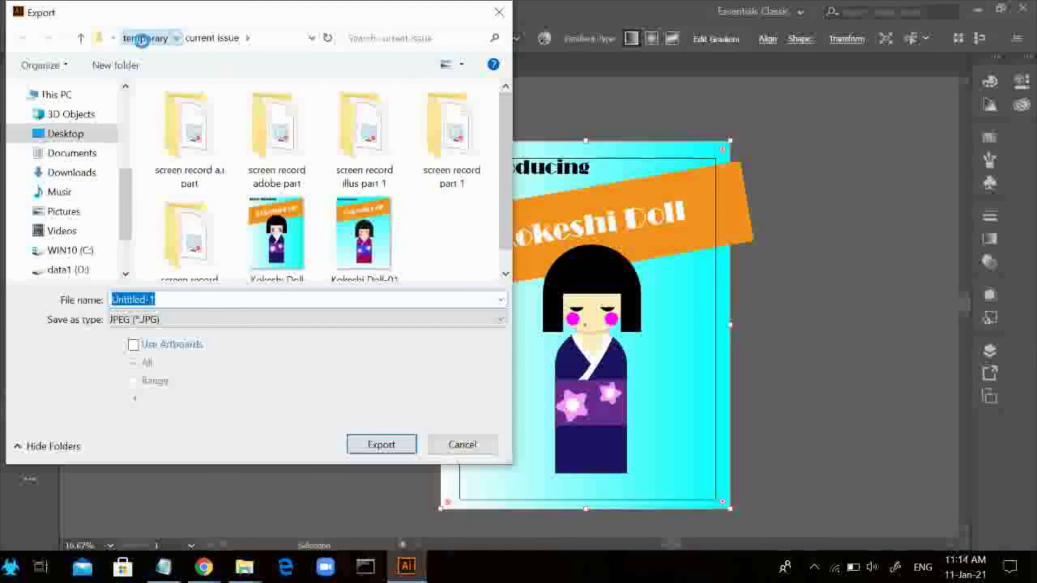
{"action": "left_click", "coordinate": [143, 40]}
{"action": "left_click", "coordinate": [135, 40]}
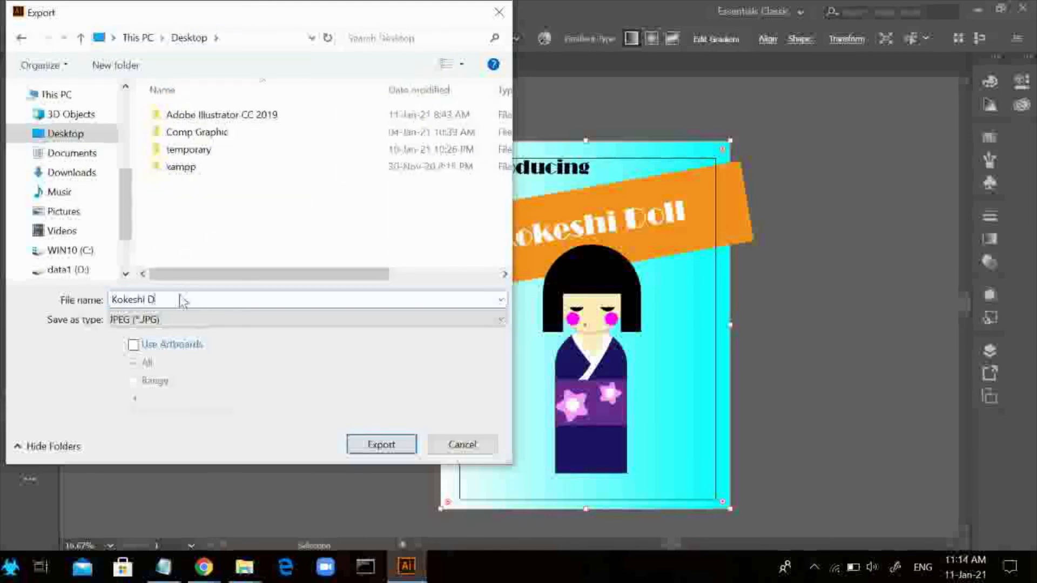
{"action": "left_click", "coordinate": [133, 346]}
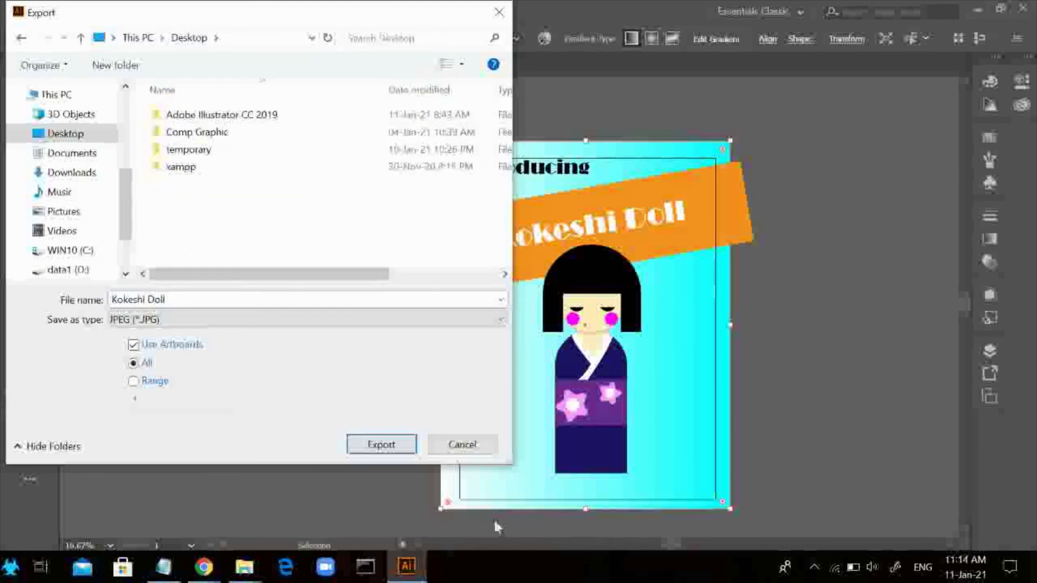
{"action": "left_click", "coordinate": [381, 445]}
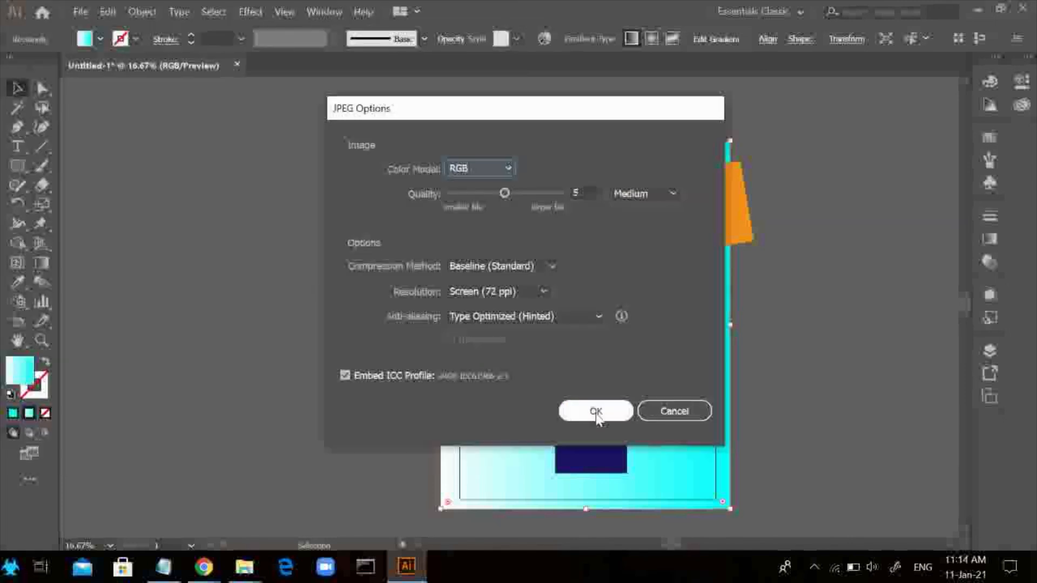
{"action": "left_click", "coordinate": [596, 414]}
Switch to the Windows desktop, move the exported Kokeshi Doll image to an empty area and open it for viewing
{"action": "left_click", "coordinate": [978, 10]}
{"action": "left_click_drag", "start_coordinate": [271, 153], "coordinate": [448, 154]}
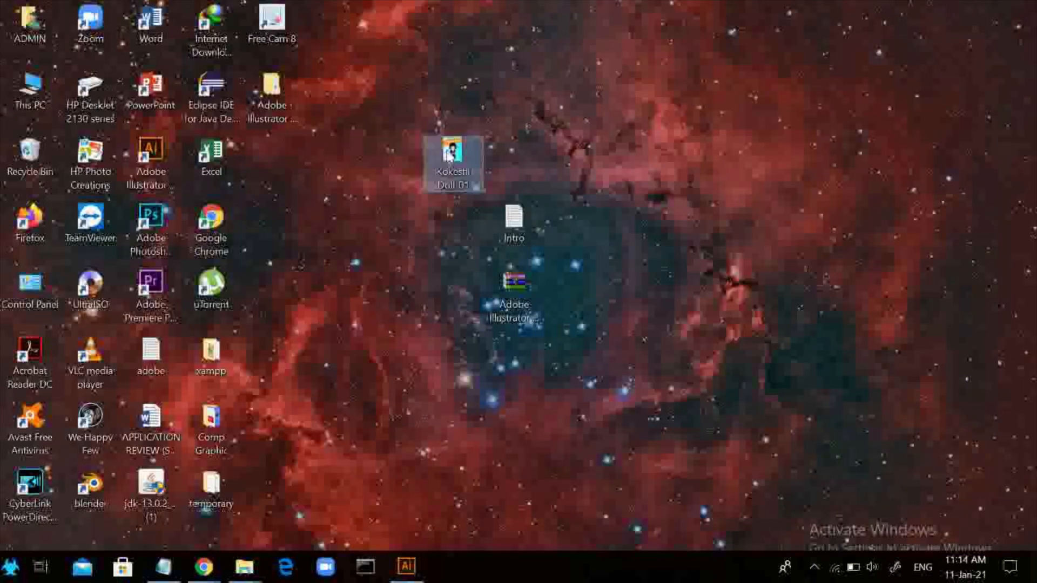
{"action": "double_click", "coordinate": [448, 155]}
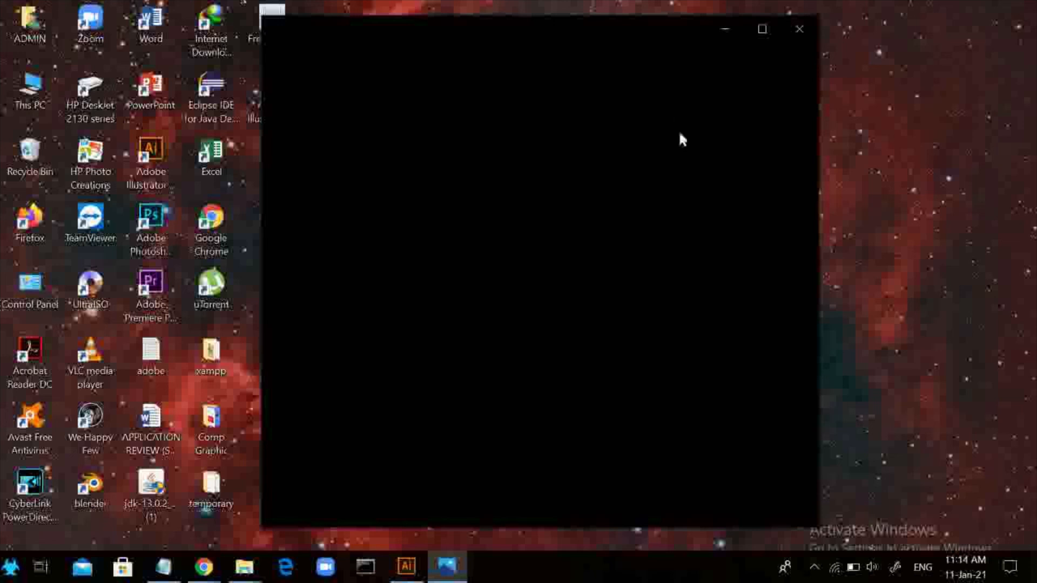